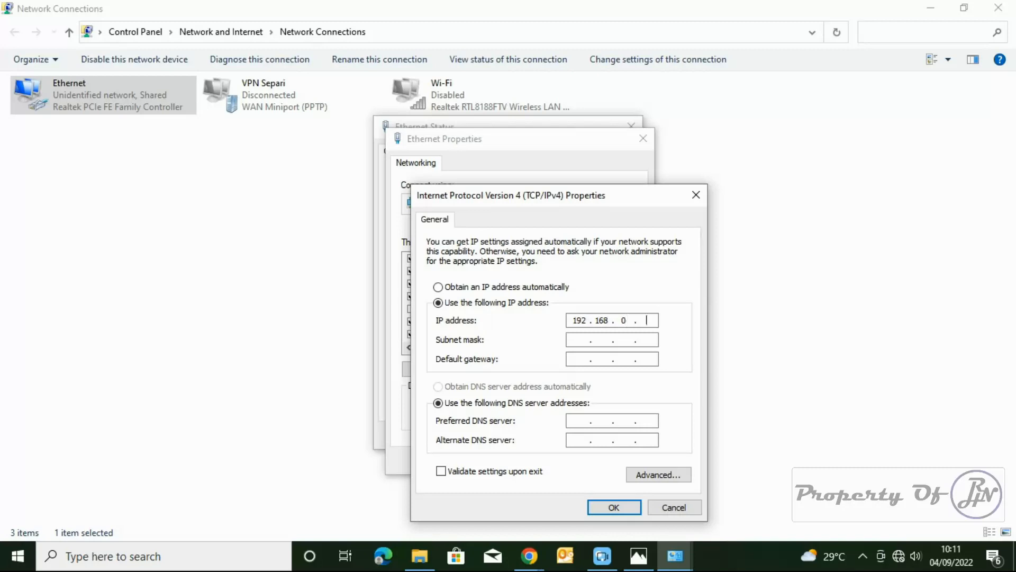
Apply a static IPv4 address in the 192.168.0.x range to the Ethernet adapter and close its properties and status windows.
key("Tab")
left_click(615, 508)
left_click(566, 463)
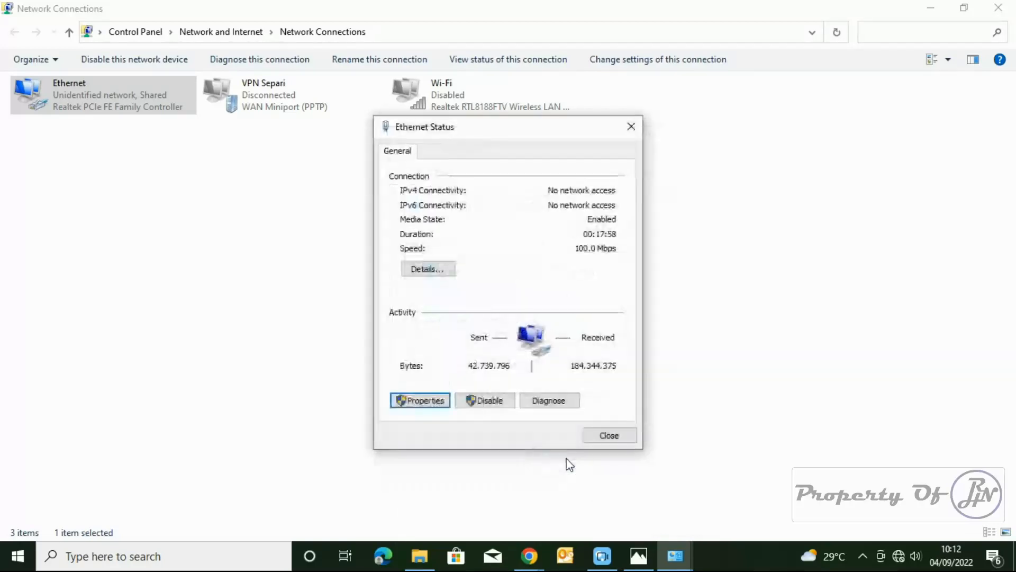
left_click(605, 438)
Switch to Chrome, open 192.168.0.254 and proceed past the privacy warning to the device's login page.
mouse_move(537, 550)
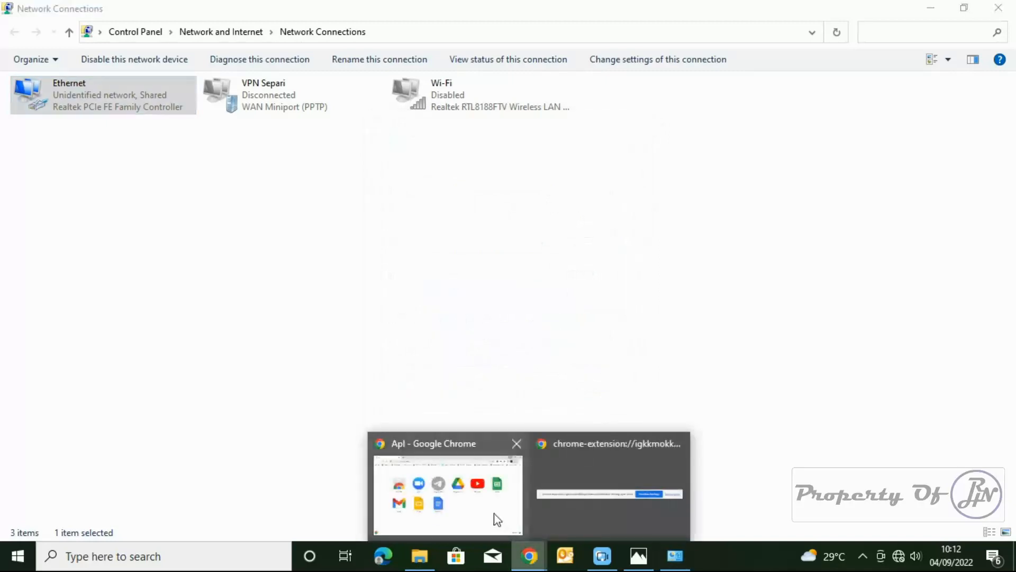
left_click(499, 521)
key("ctrl+l")
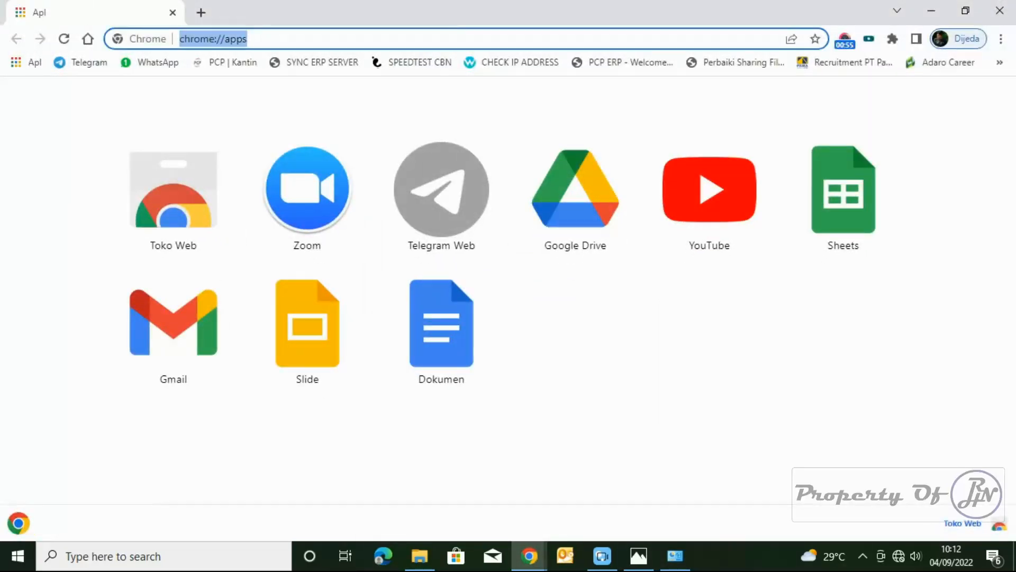
type("192")
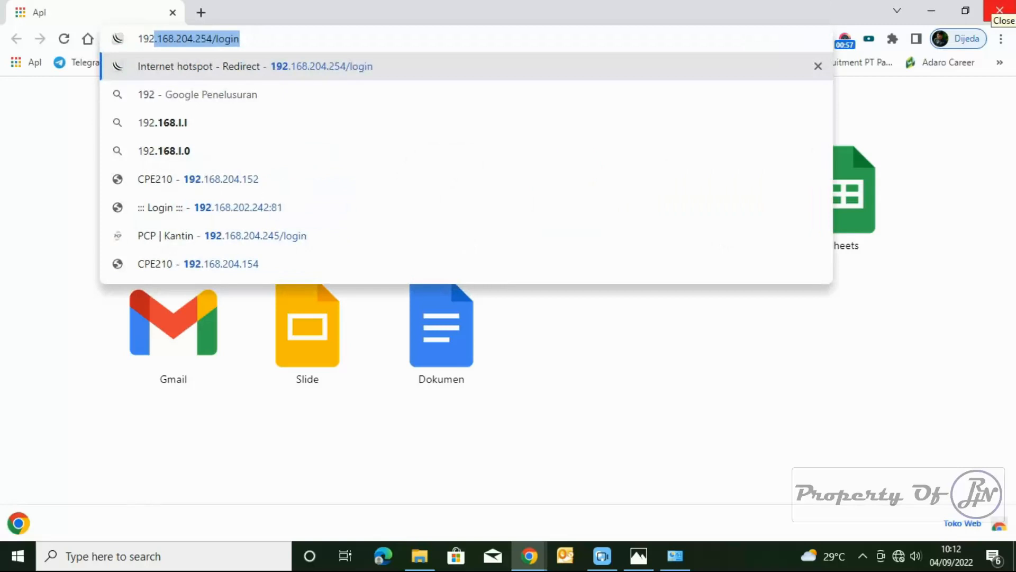
type(".168.")
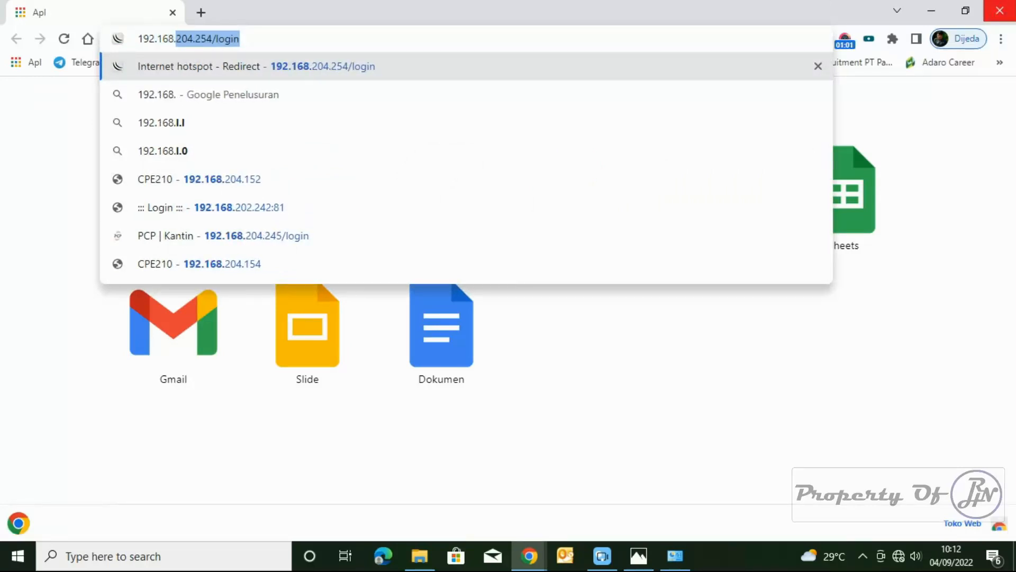
type("0")
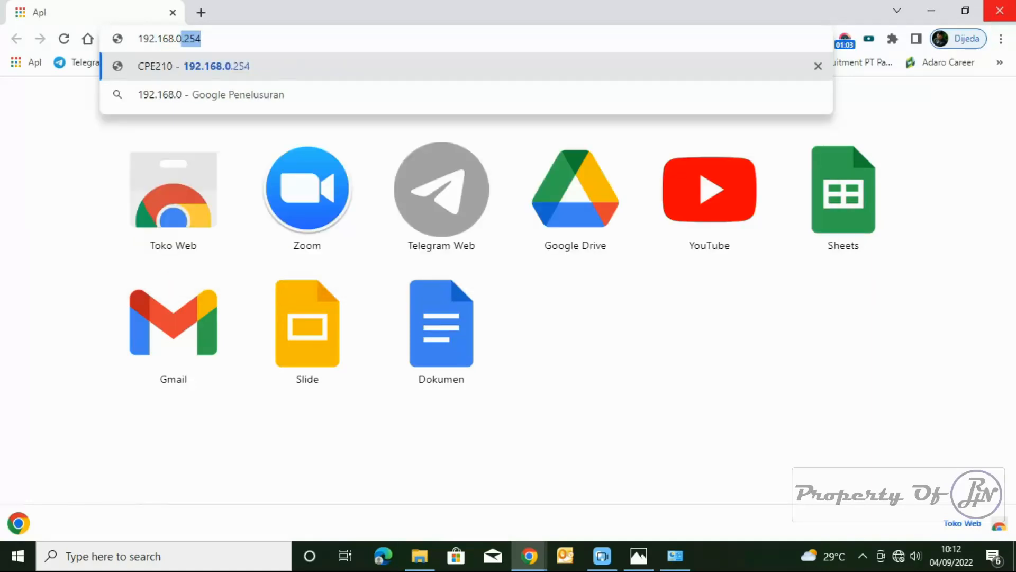
key("Return")
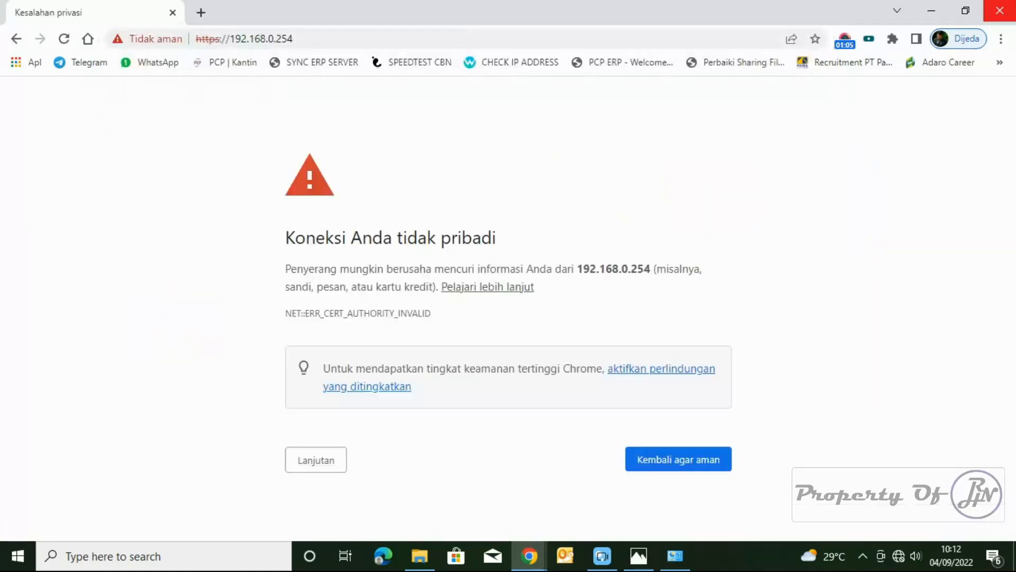
left_click(317, 460)
left_click(366, 496)
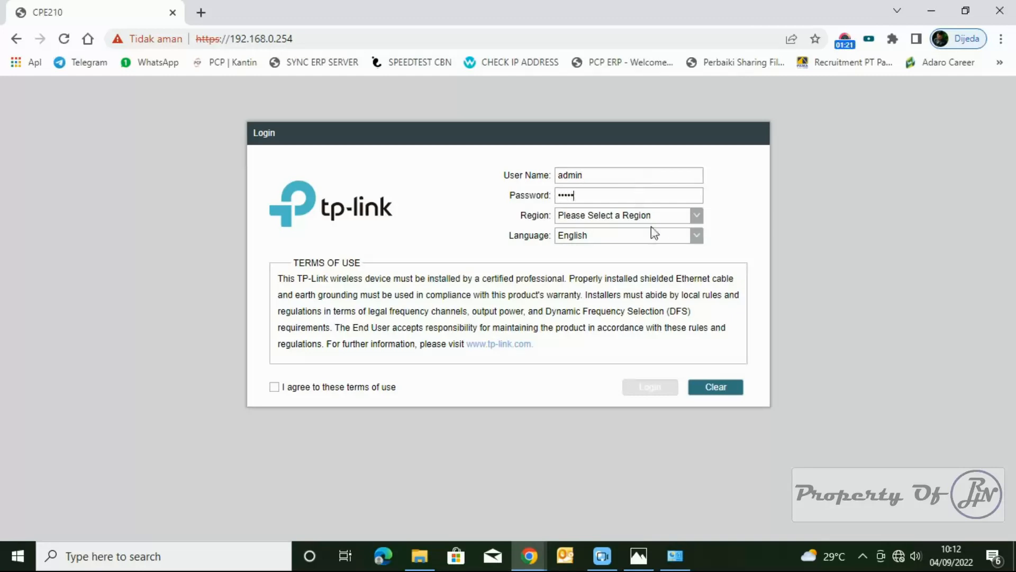
Log in as admin with the account password, the region Test_Mode and the terms of use accepted.
left_click(696, 216)
left_click_drag(697, 245, 698, 371)
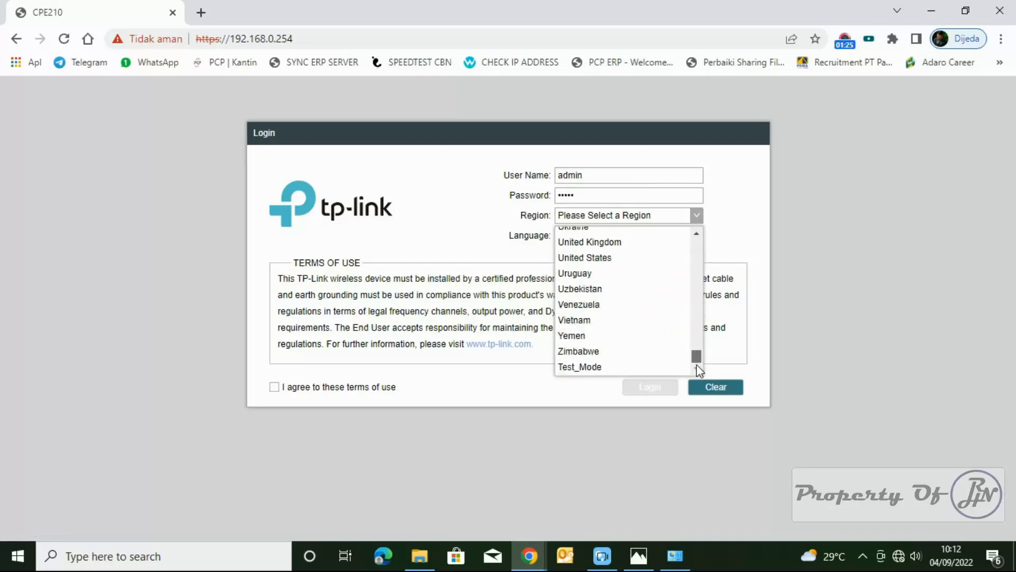
left_click(647, 369)
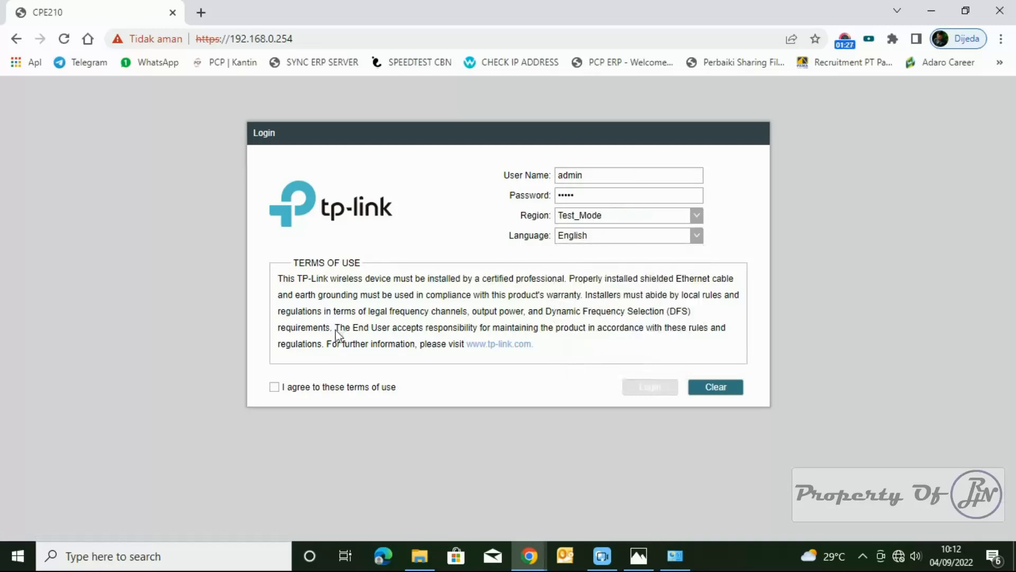
left_click(274, 389)
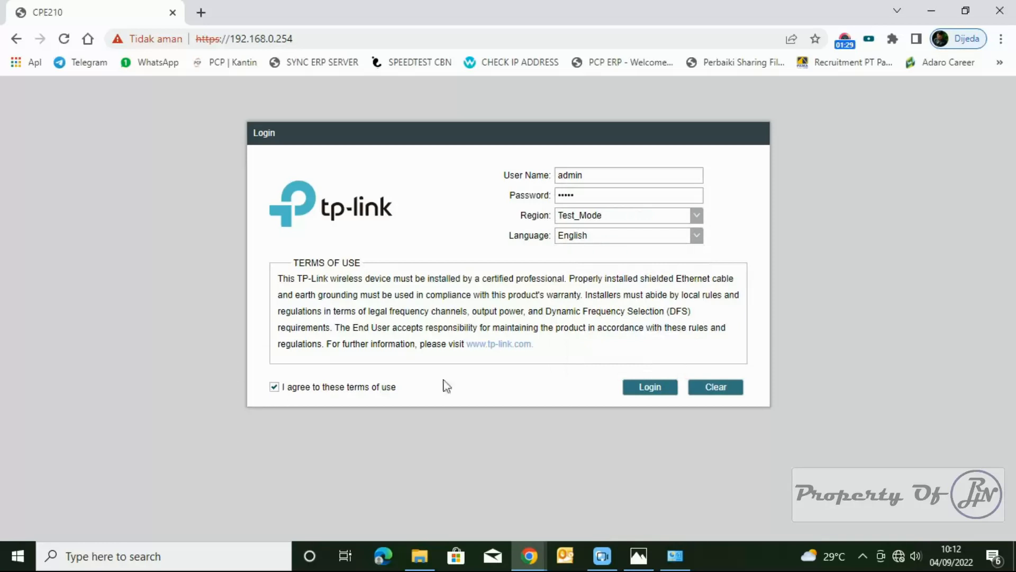
left_click(640, 388)
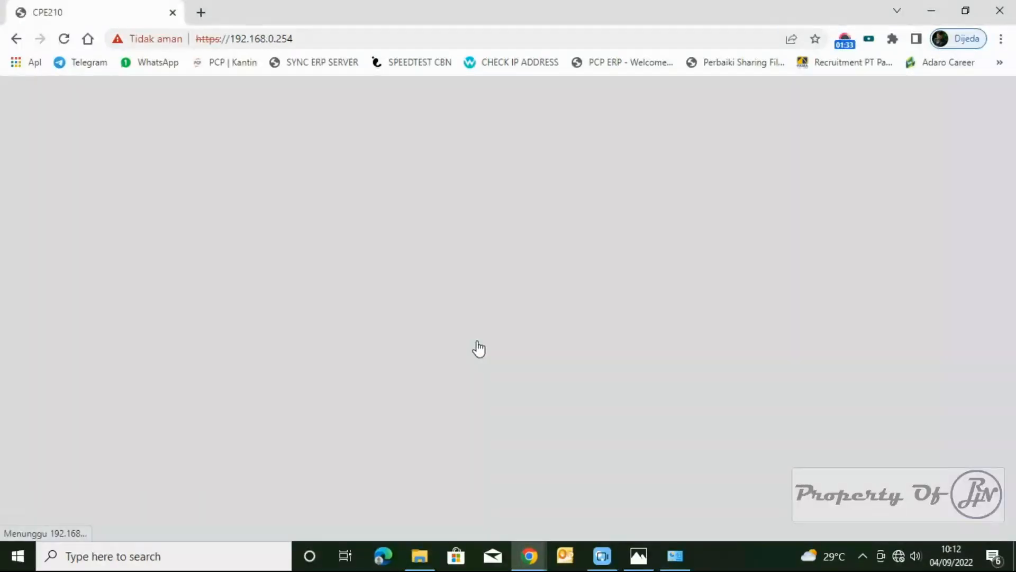
Set the new user name to admin, enter and confirm the new password, and finish the password change.
left_click(585, 223)
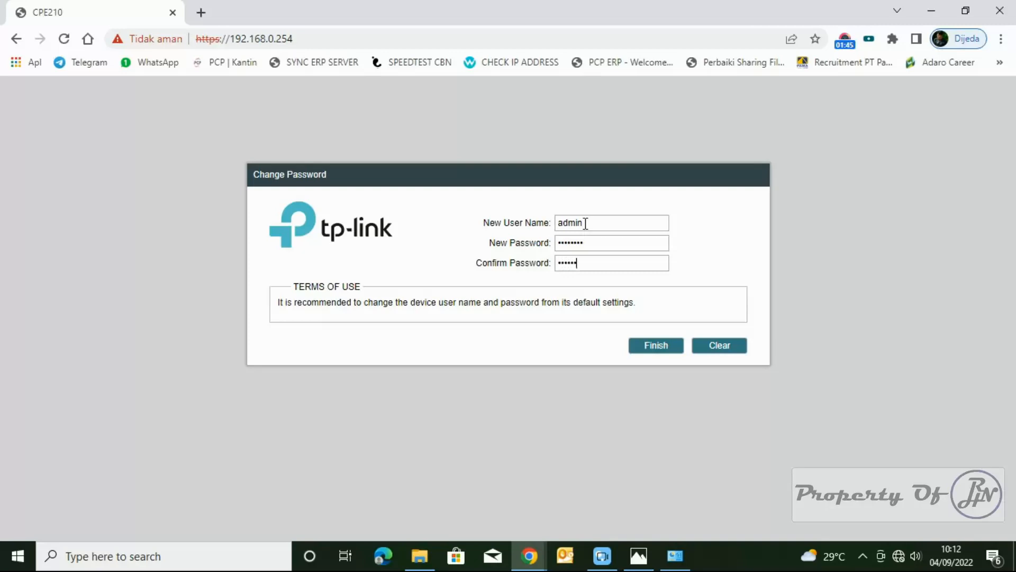
left_click(652, 348)
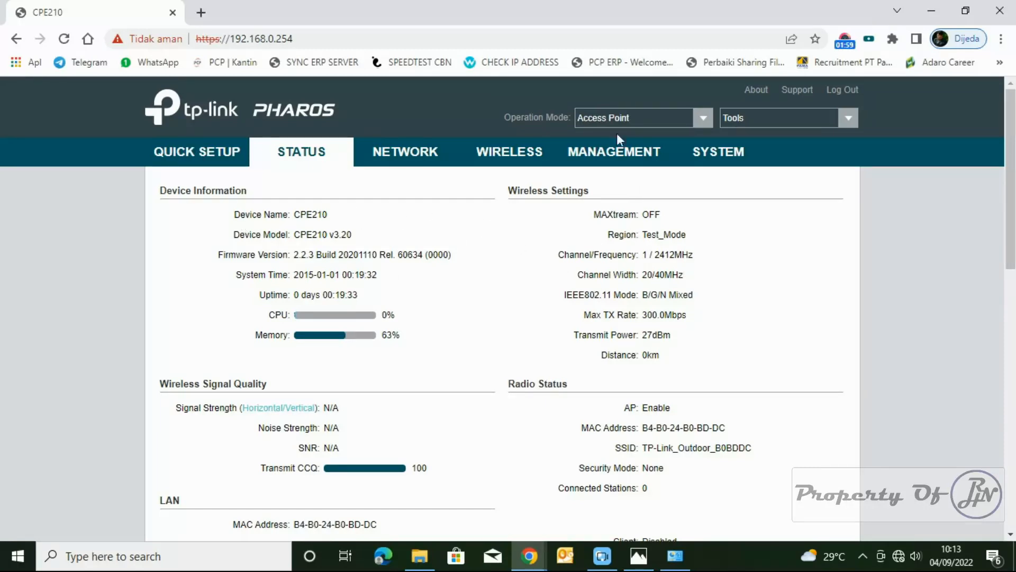
Change the operation mode to Bridge, confirm the mode change and save it.
left_click(703, 118)
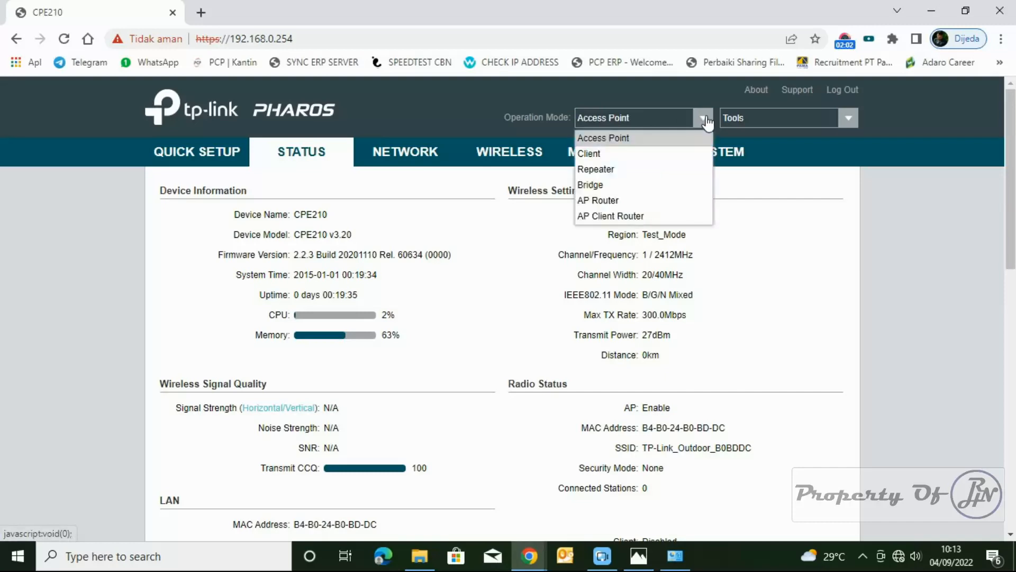
left_click(628, 188)
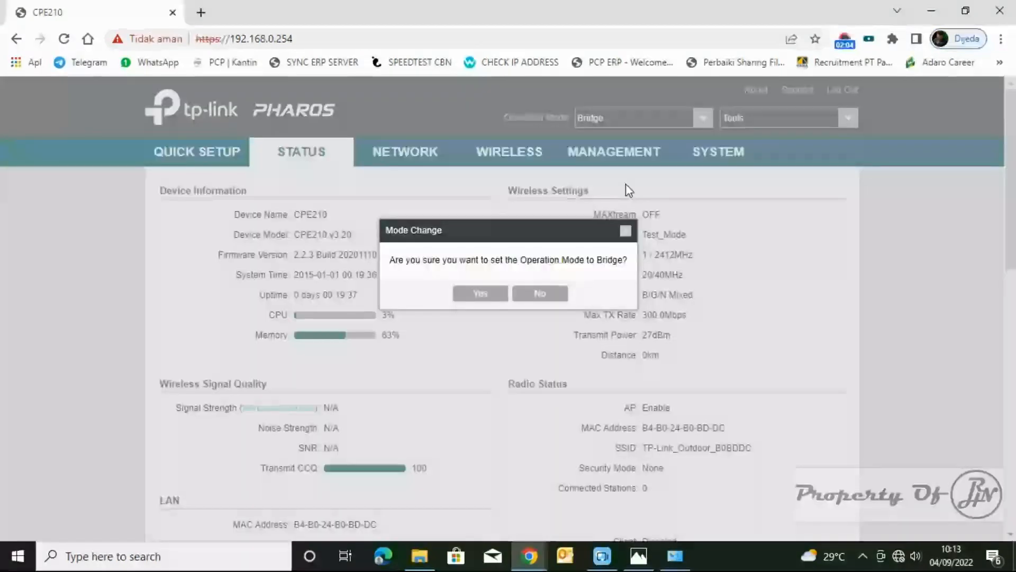
left_click(482, 296)
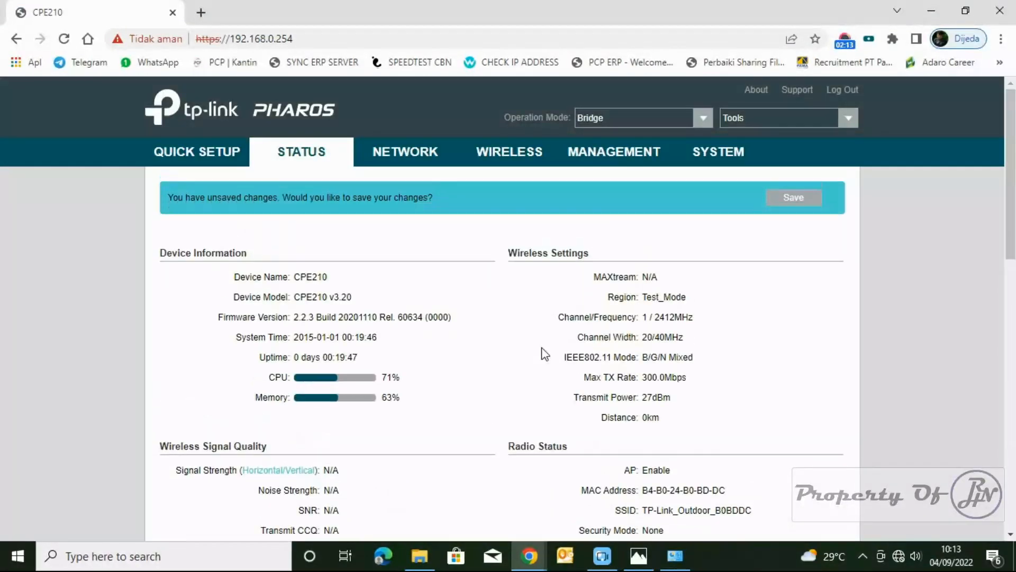
left_click(792, 199)
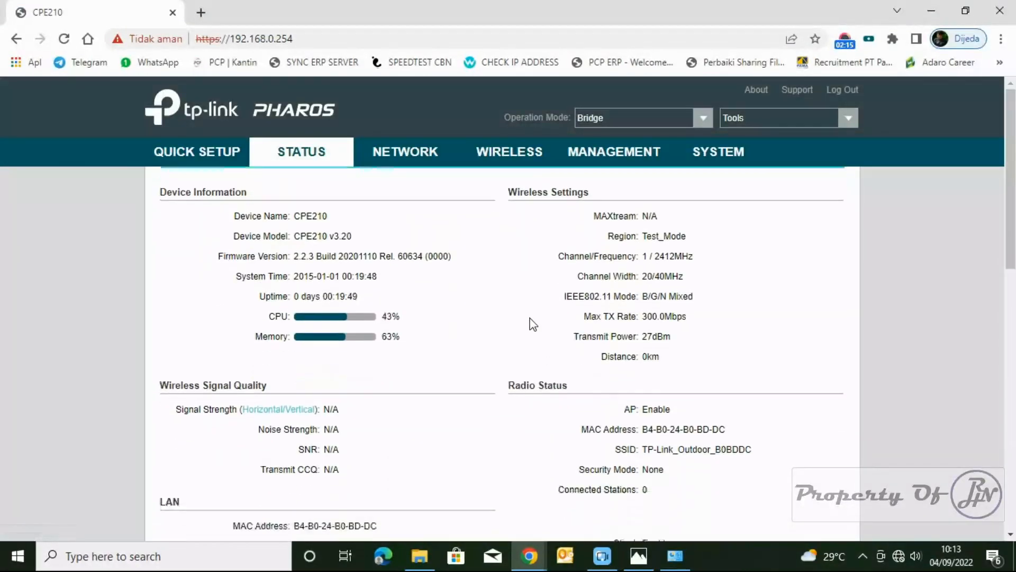
Open the wireless settings and look through the available Region and Mode options.
scroll(523, 328, "down", 2)
scroll(525, 328, "up", 2)
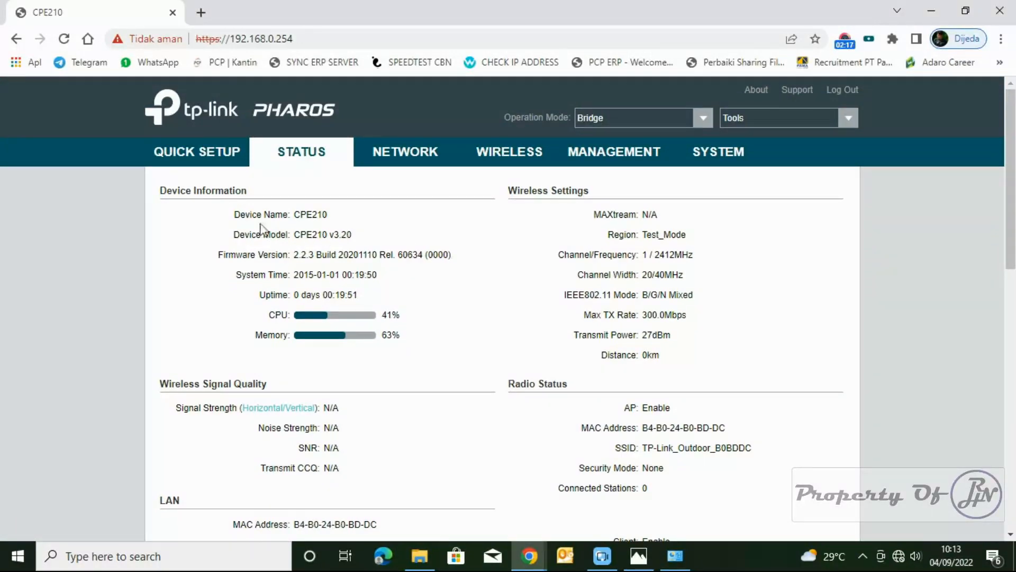
left_click(517, 164)
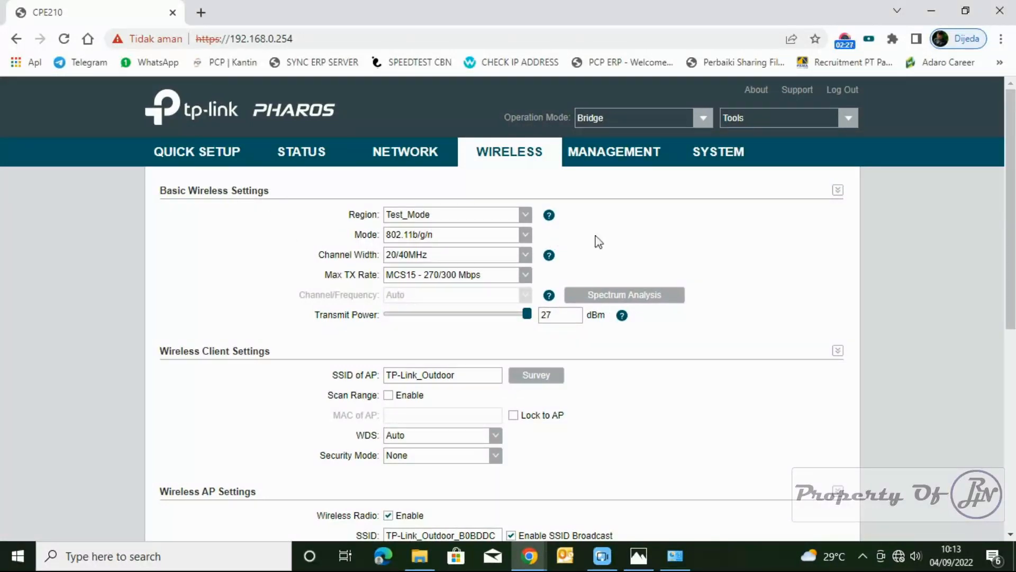
left_click(526, 216)
left_click(526, 216)
left_click(525, 239)
left_click(525, 239)
Survey the nearby access points for the wireless client and lock it to the Meeting Room network.
scroll(607, 333, "down", 3)
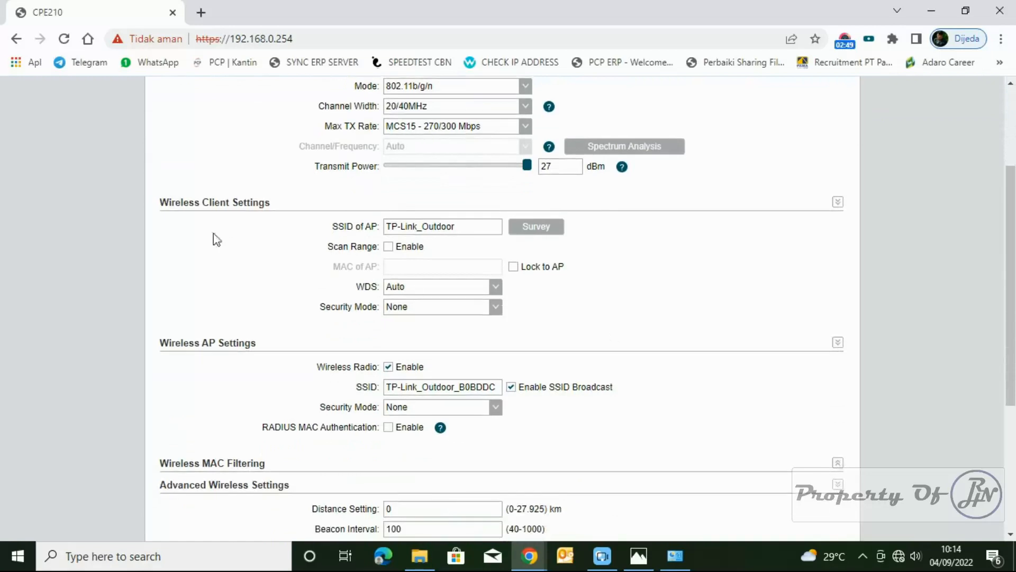
left_click_drag(162, 200, 272, 211)
left_click(637, 223)
left_click(544, 231)
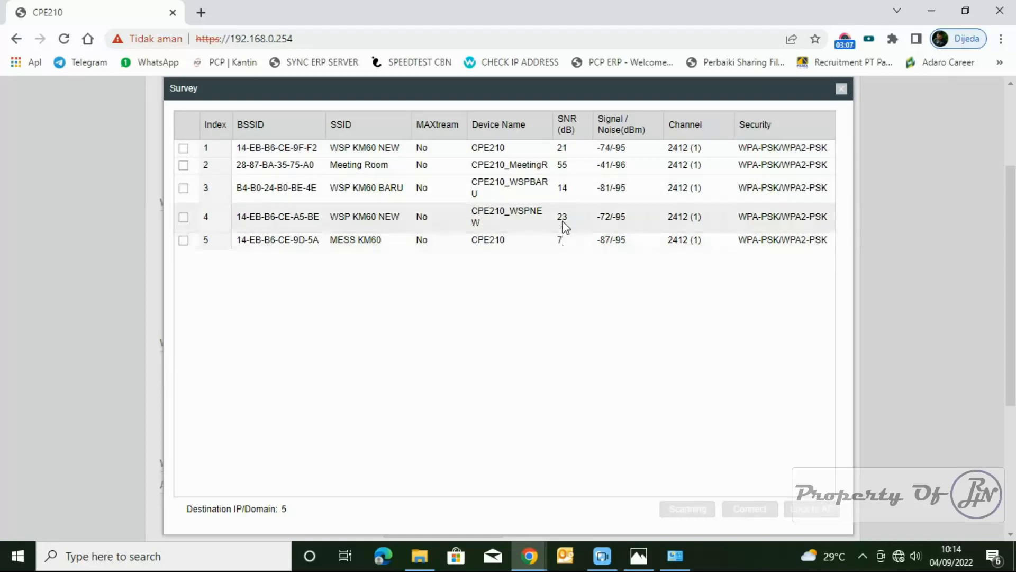
left_click_drag(332, 163, 389, 165)
left_click(563, 169)
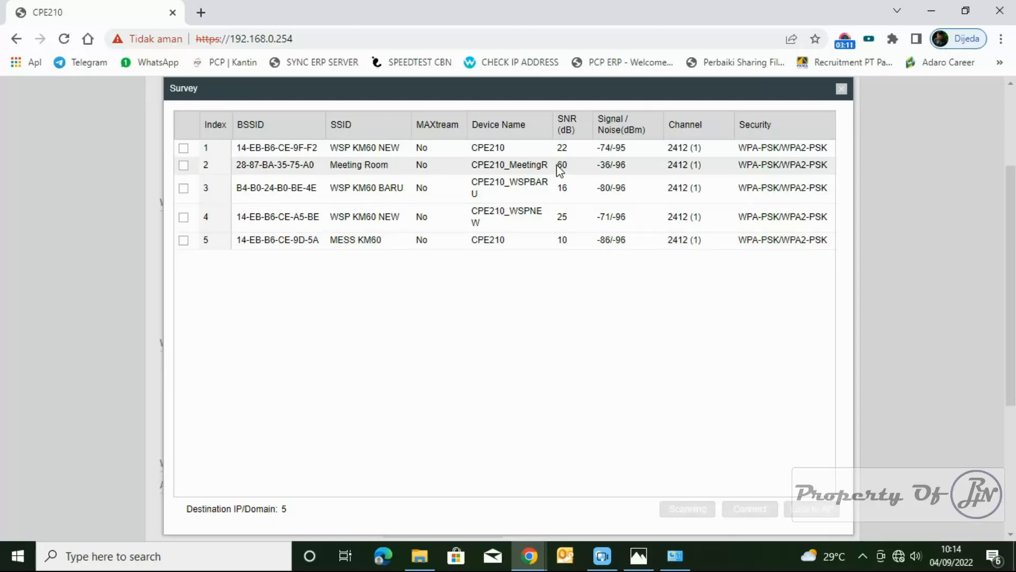
left_click(183, 165)
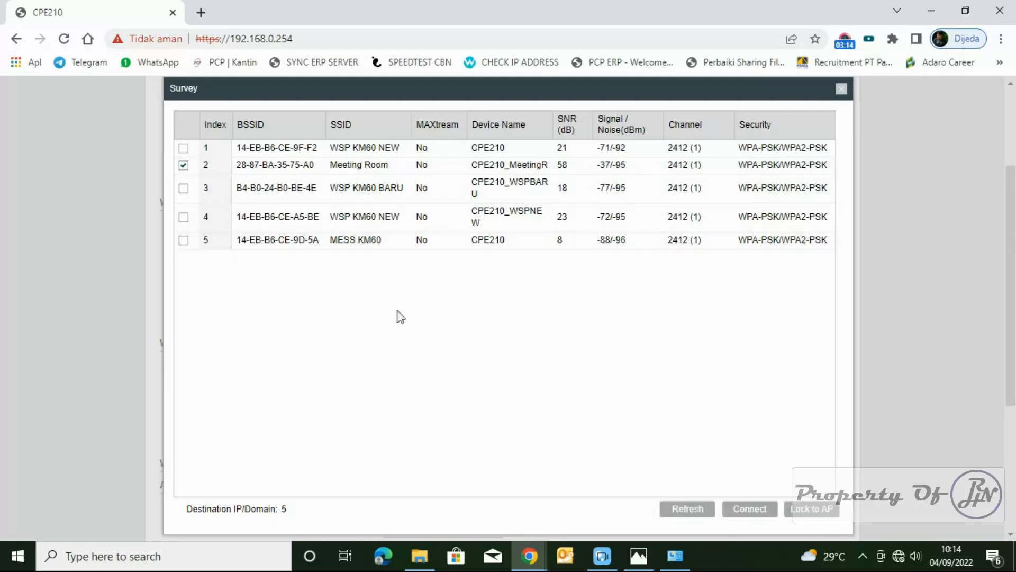
left_click(815, 513)
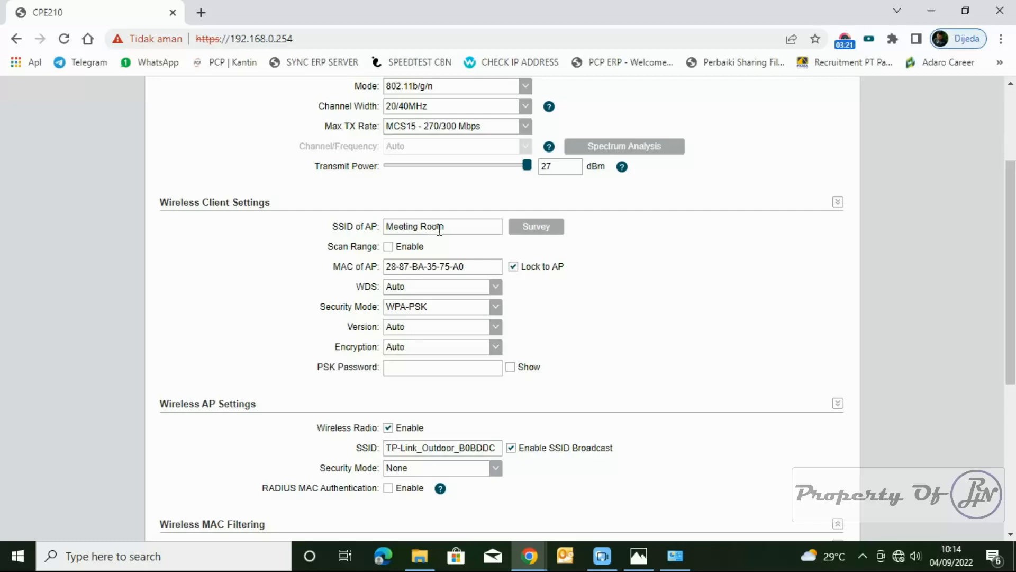
Enter the PSK password for the Meeting Room network in the wireless client settings and show it in plain text.
left_click(426, 366)
scroll(404, 381, "down", 1)
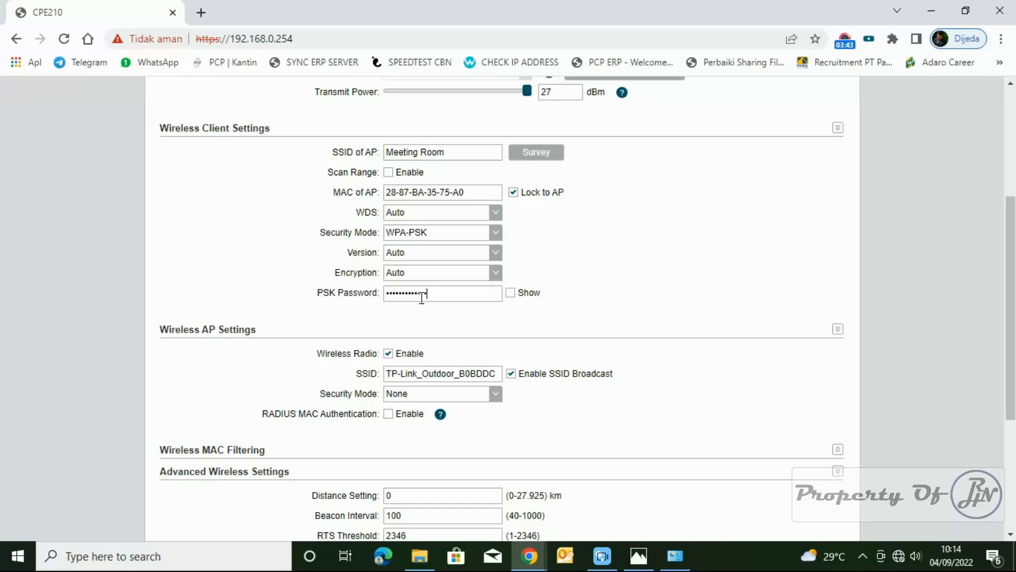
left_click(510, 292)
Set the wireless AP's SSID to AP Gedung B with WPA-PSK security, enter its PSK password and show it in plain text.
scroll(480, 334, "down", 3)
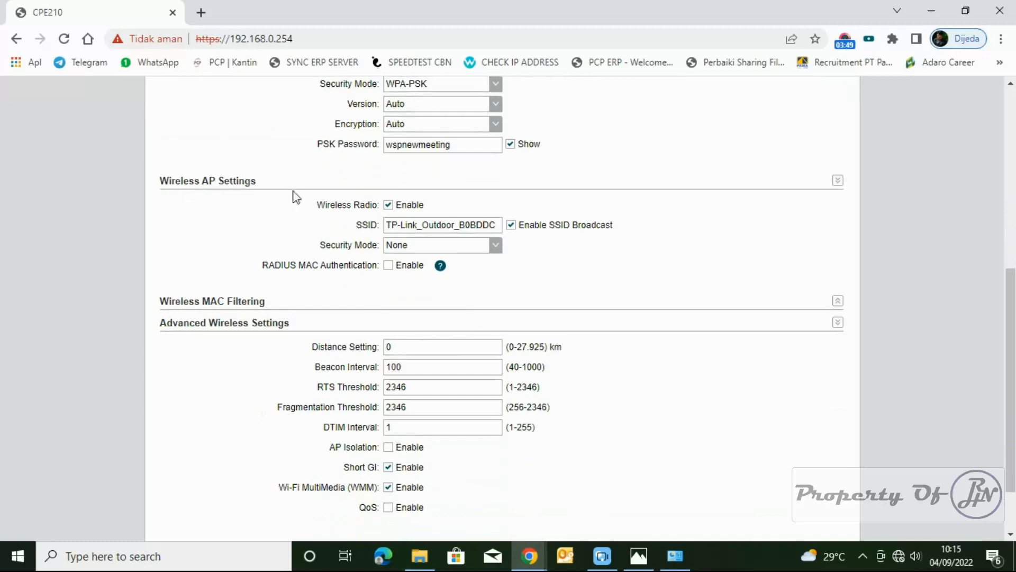
left_click_drag(388, 225, 504, 226)
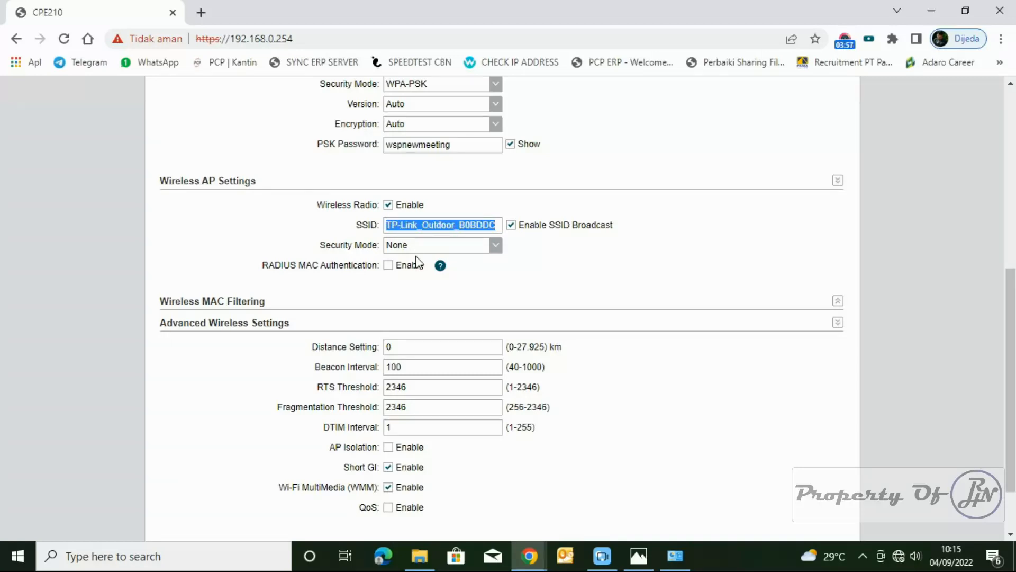
type("AP Gedung B")
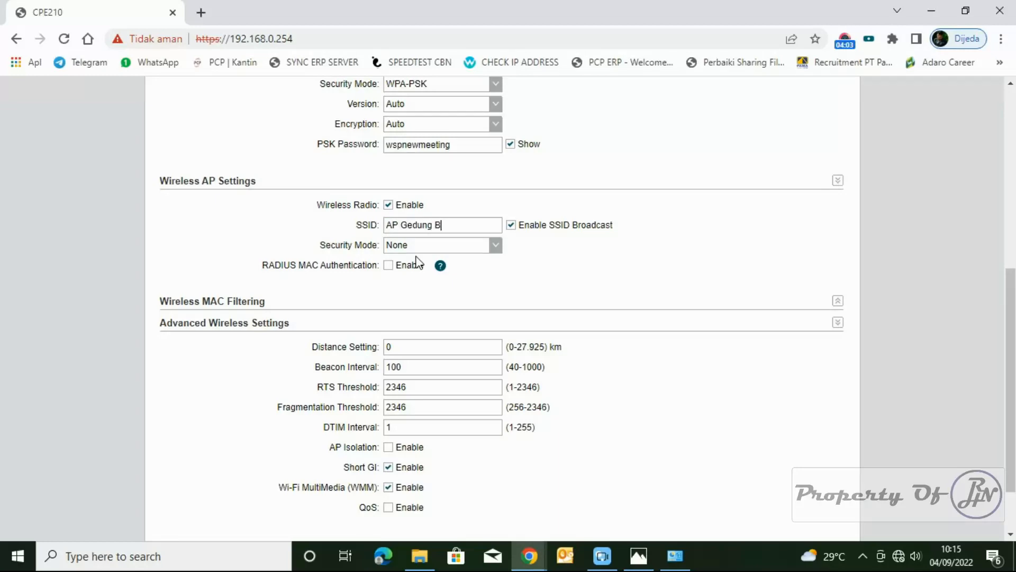
left_click(493, 251)
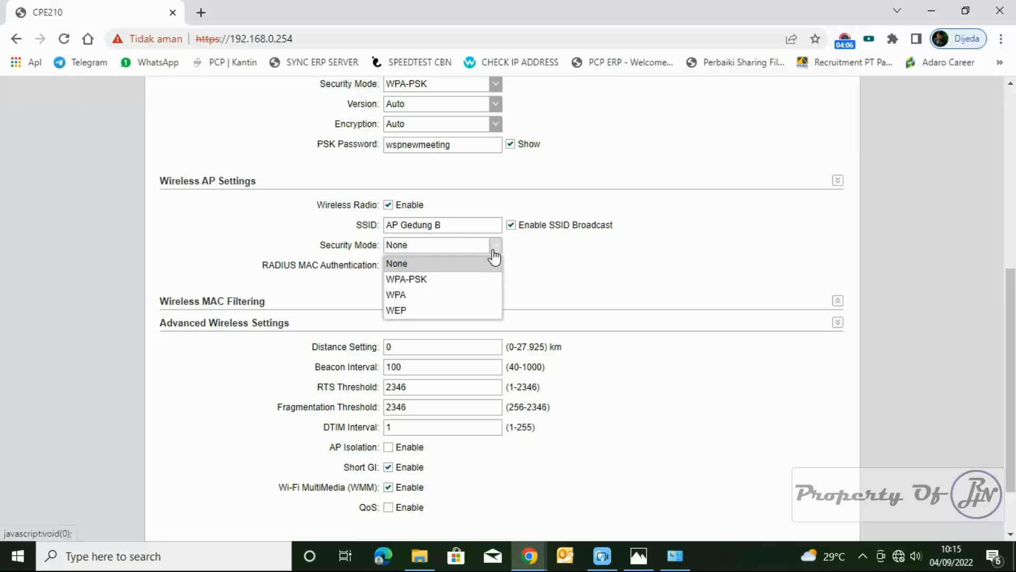
left_click(452, 280)
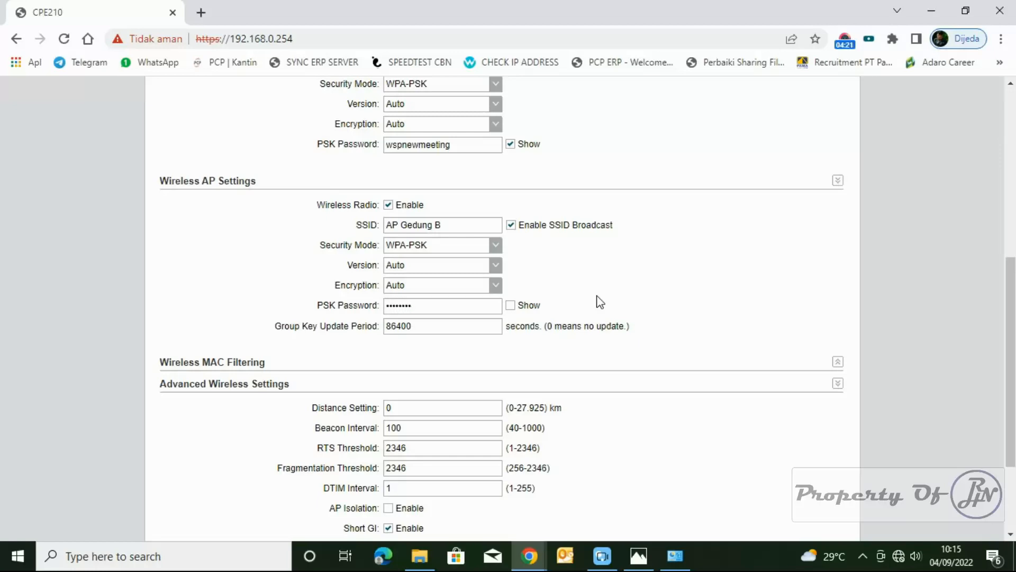
left_click(510, 305)
Set the advanced Distance Setting to 5 km and review the wireless client and AP settings.
scroll(423, 357, "down", 1)
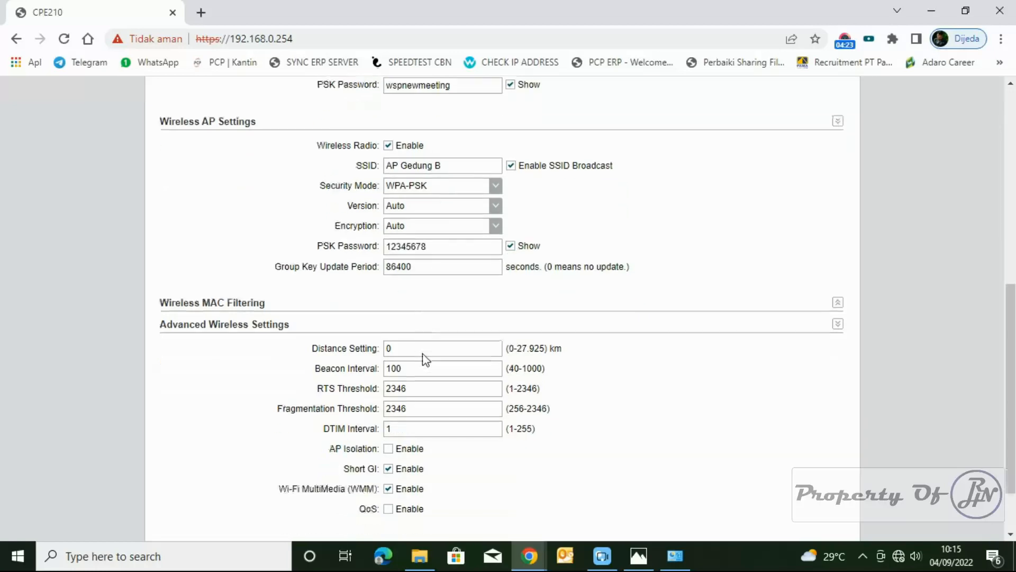
scroll(423, 360, "down", 2)
left_click_drag(393, 269, 385, 271)
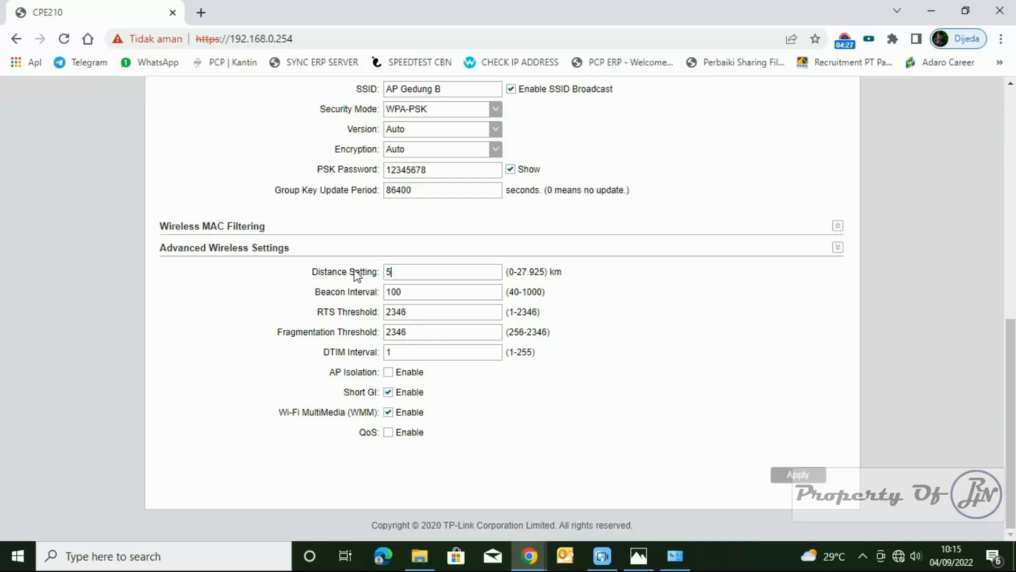
type("5")
scroll(586, 357, "up", 7)
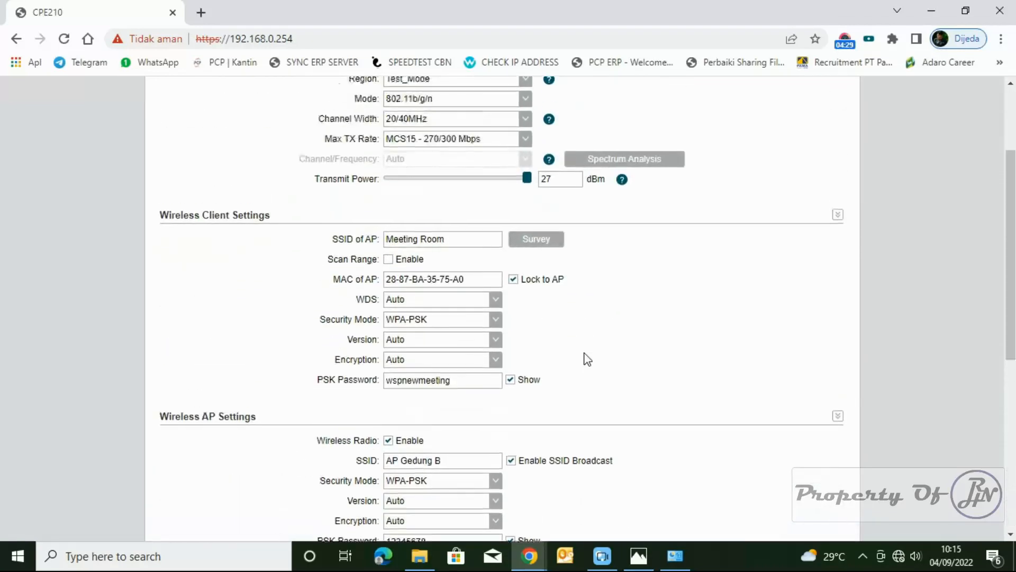
scroll(586, 358, "up", 1)
scroll(586, 357, "down", 4)
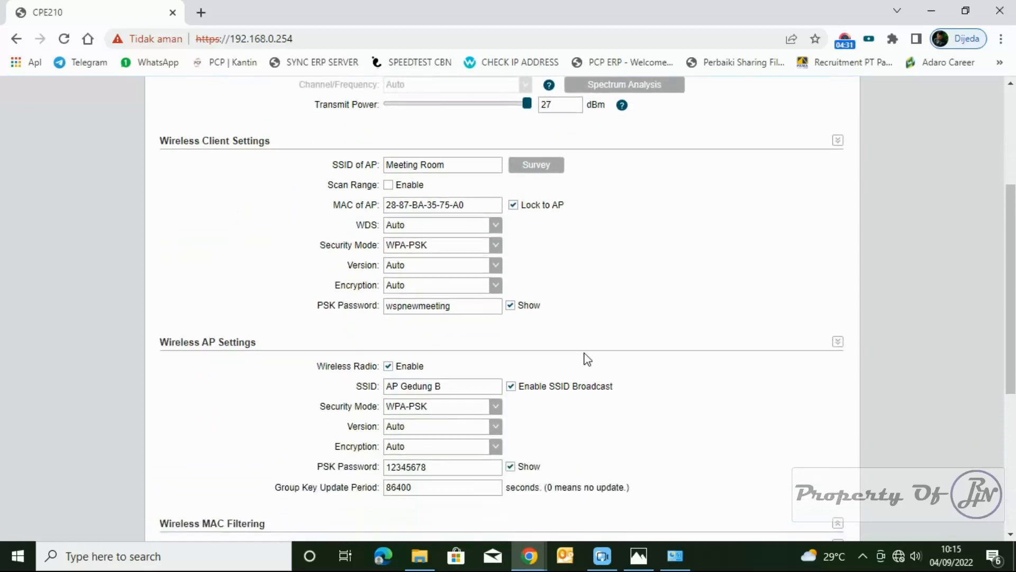
Review the wireless client, AP and advanced settings for the bridge, apply them and save the changes.
scroll(586, 358, "up", 1)
scroll(527, 246, "down", 3)
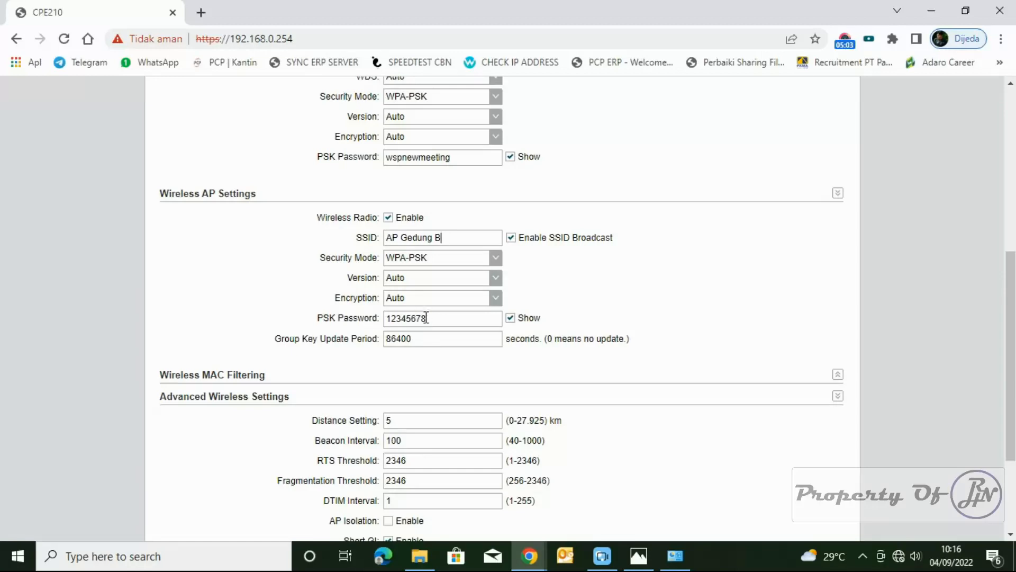
scroll(492, 324, "up", 5)
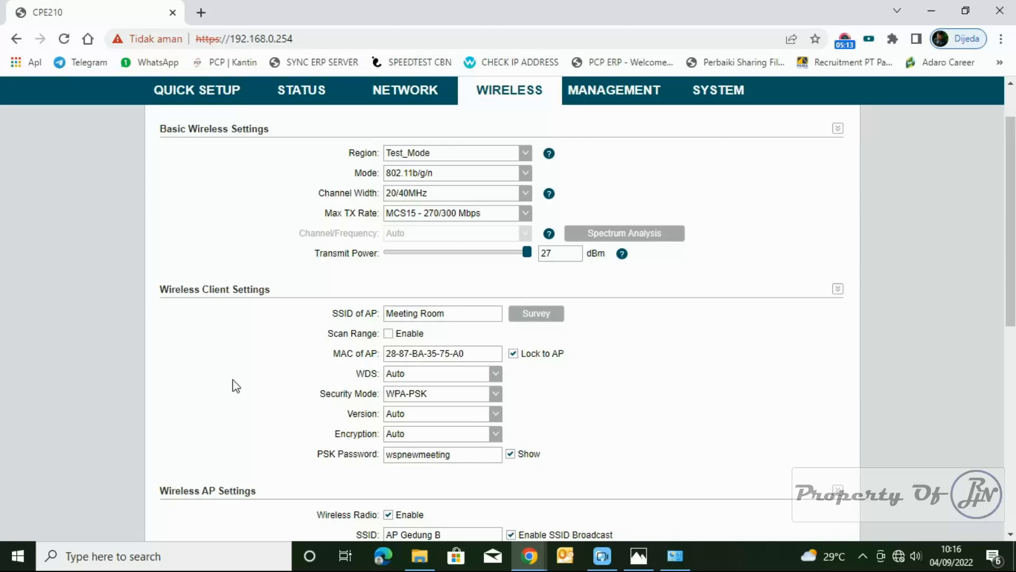
scroll(237, 352, "down", 3)
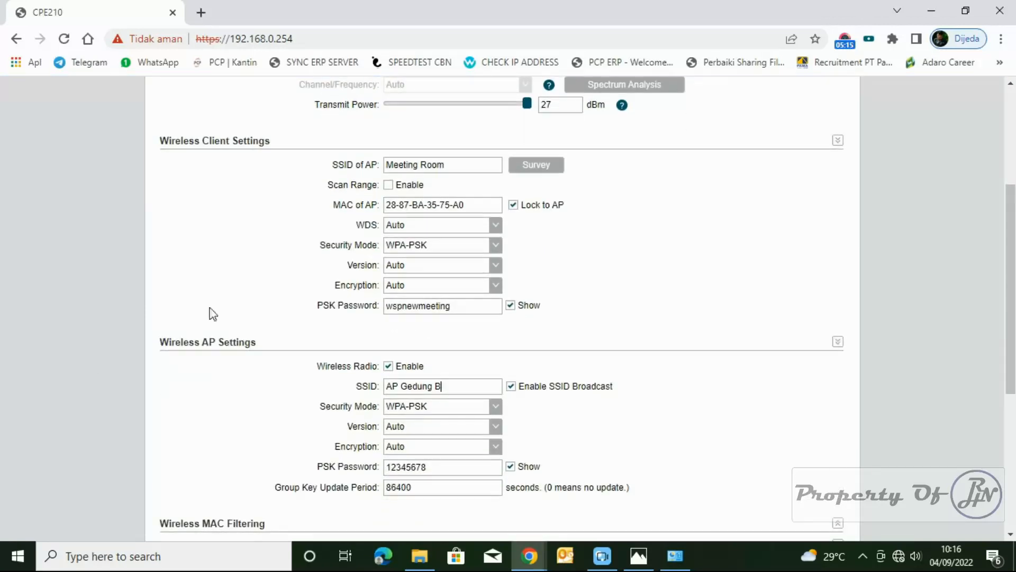
scroll(424, 344, "down", 2)
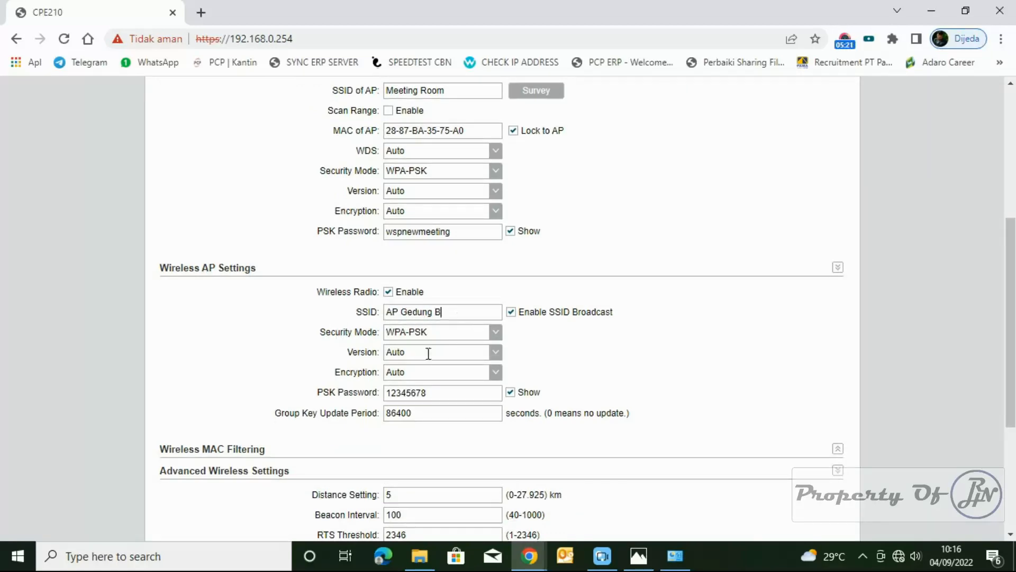
scroll(311, 368, "down", 4)
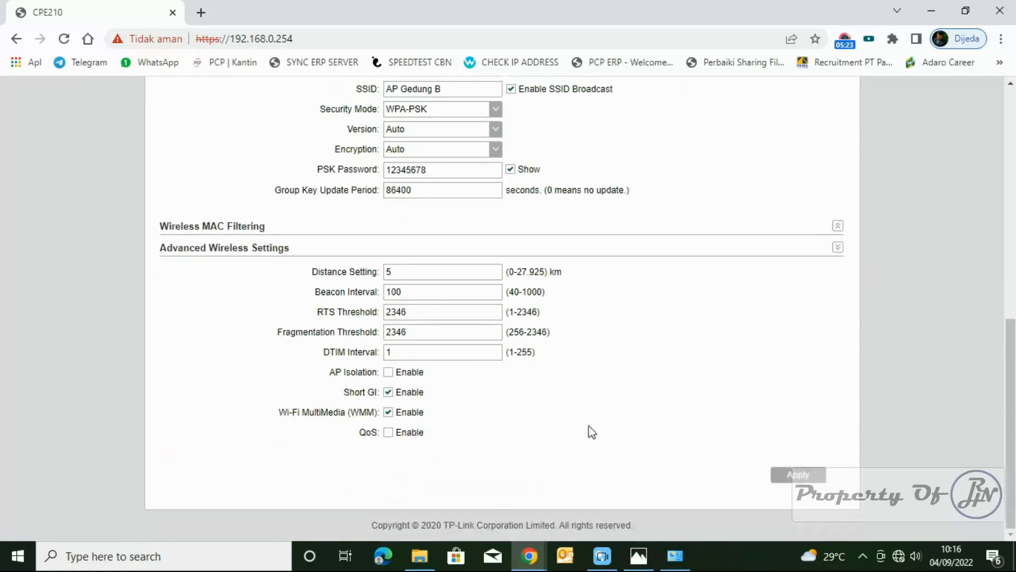
left_click(805, 480)
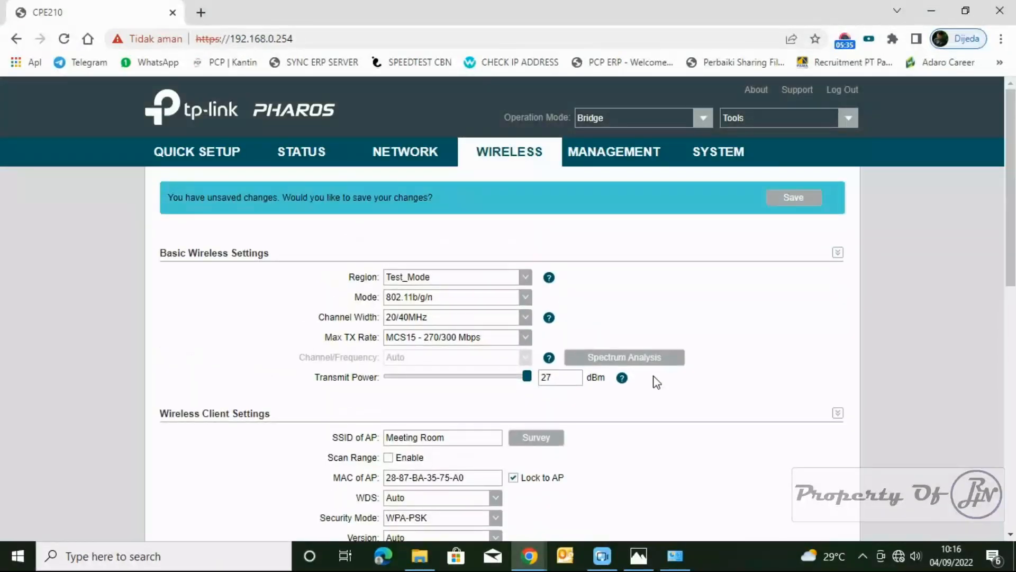
left_click(800, 200)
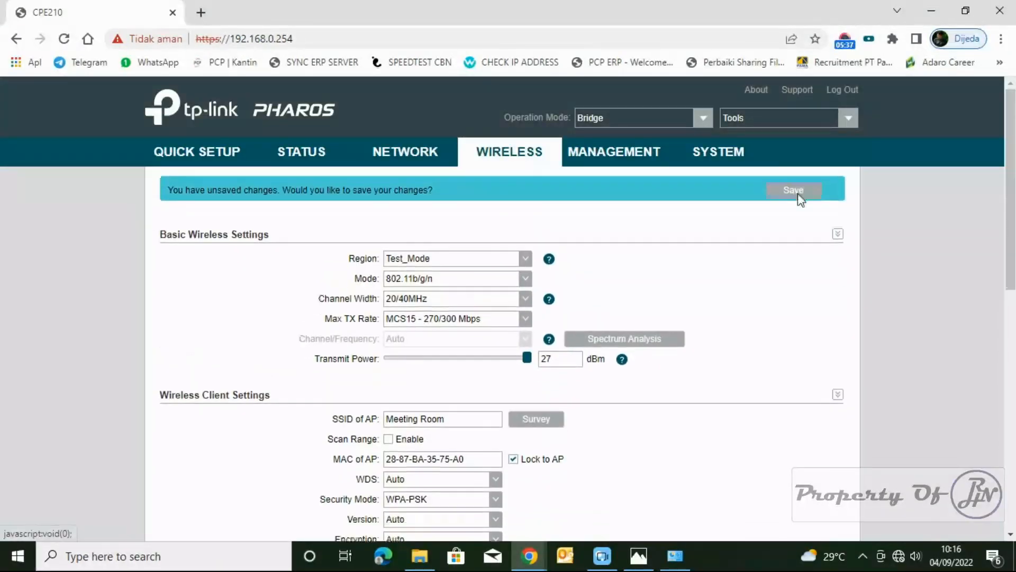
scroll(710, 363, "down", 5)
scroll(703, 377, "up", 5)
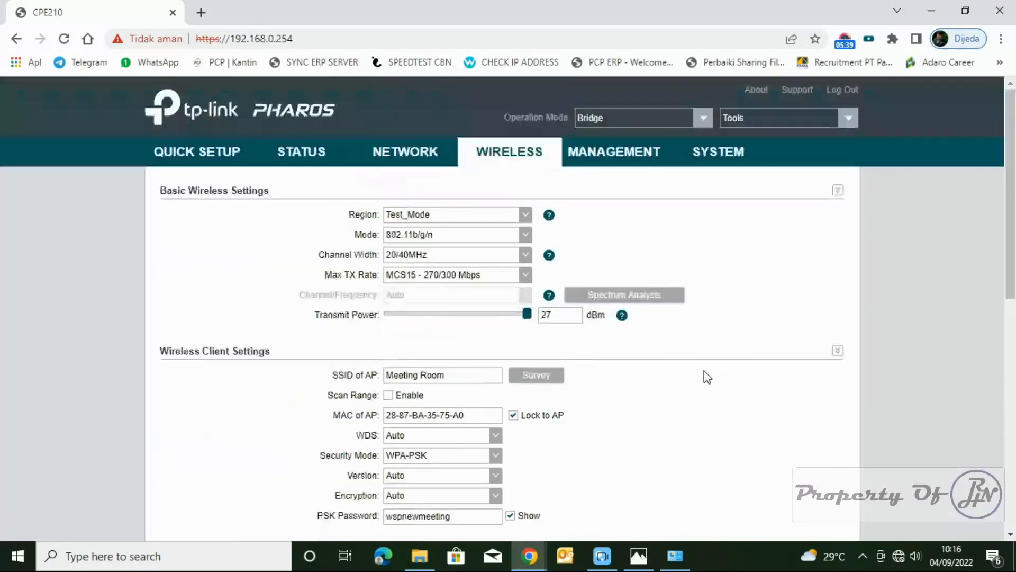
Examine the device status, checking the radio status, the AP's SSID and the wireless signal quality.
left_click(300, 155)
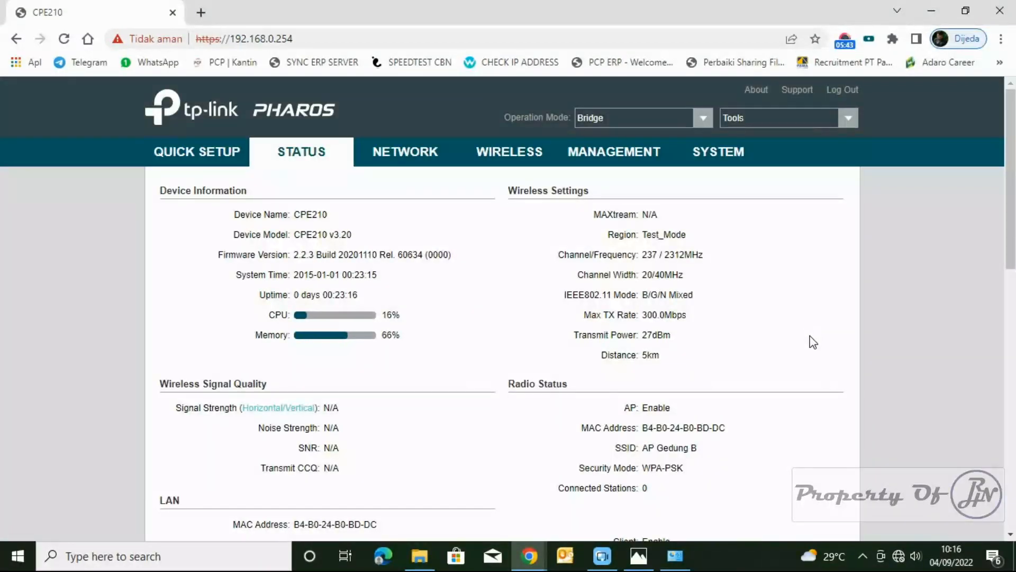
scroll(813, 342, "down", 3)
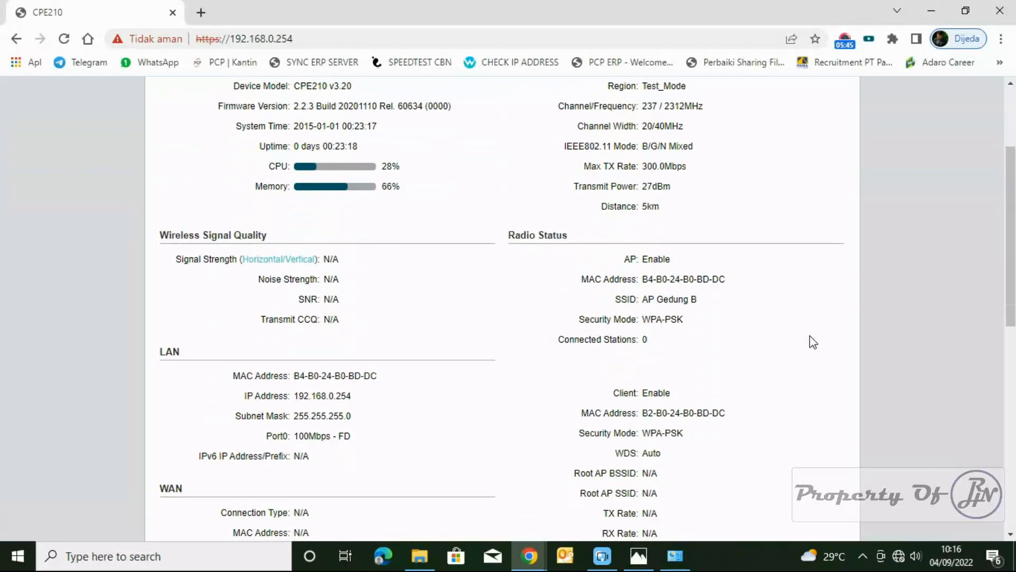
scroll(810, 342, "down", 5)
scroll(800, 341, "up", 4)
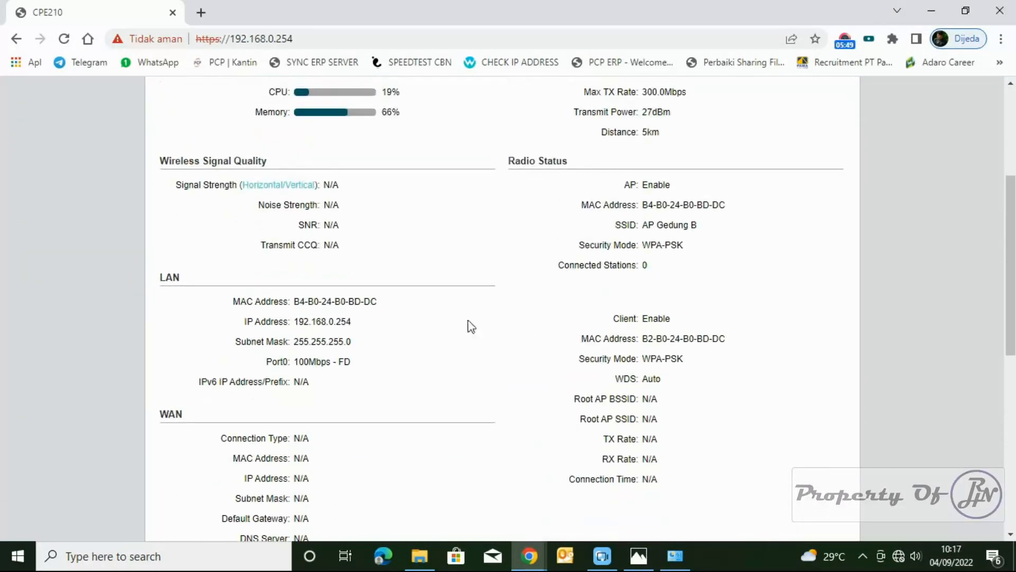
scroll(561, 313, "up", 1)
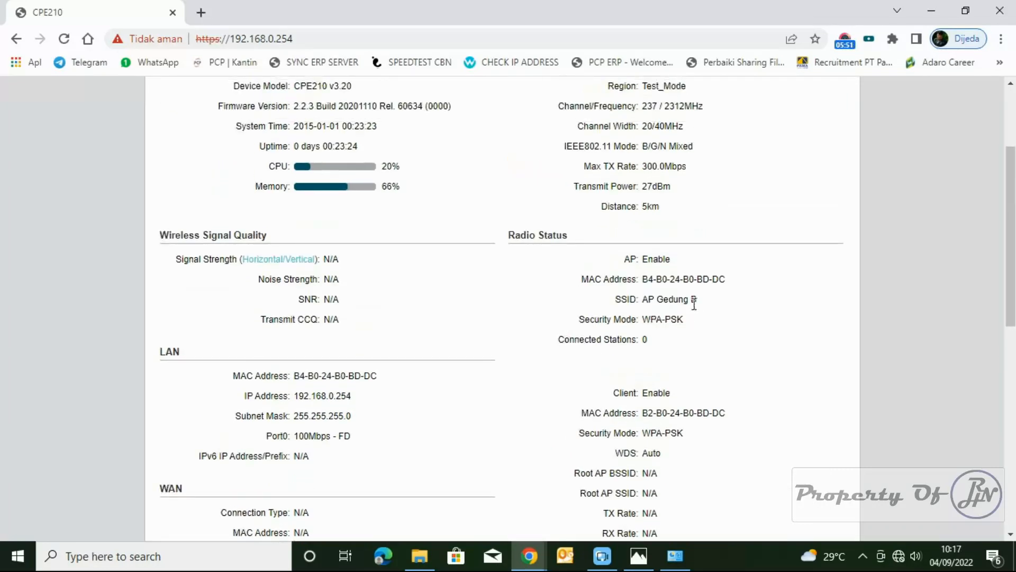
left_click_drag(646, 298, 701, 301)
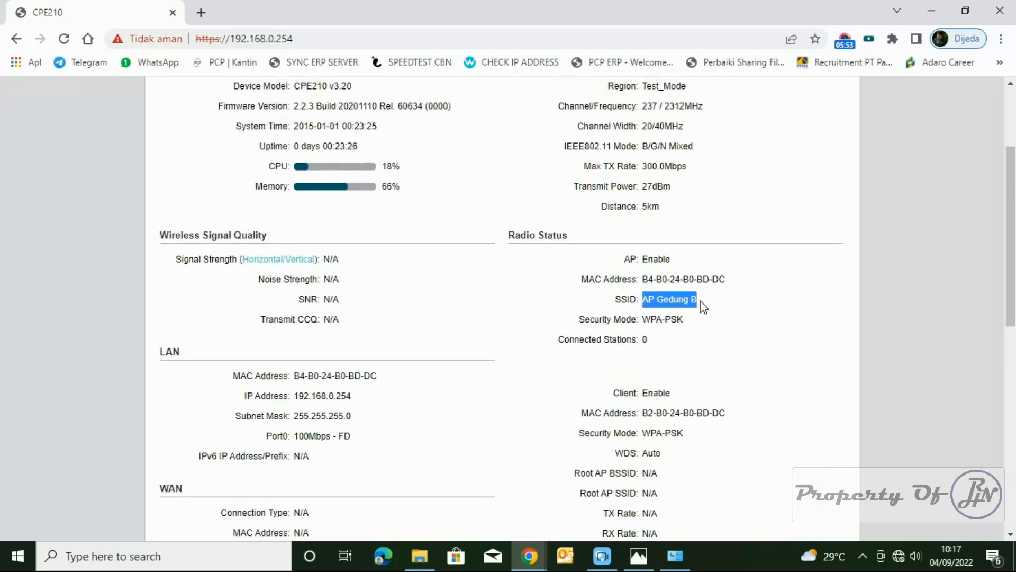
scroll(669, 344, "up", 1)
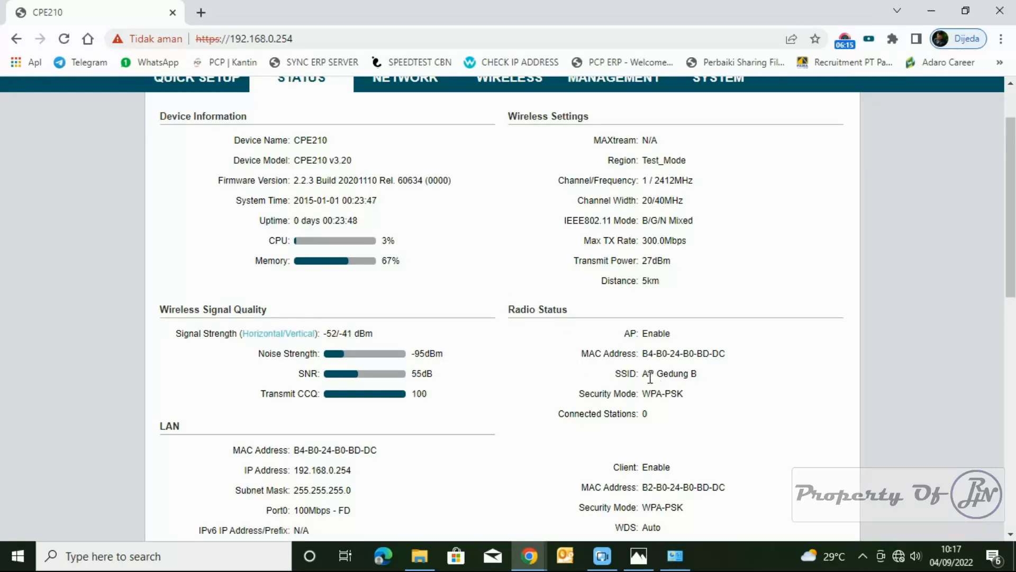
left_click_drag(644, 375, 704, 381)
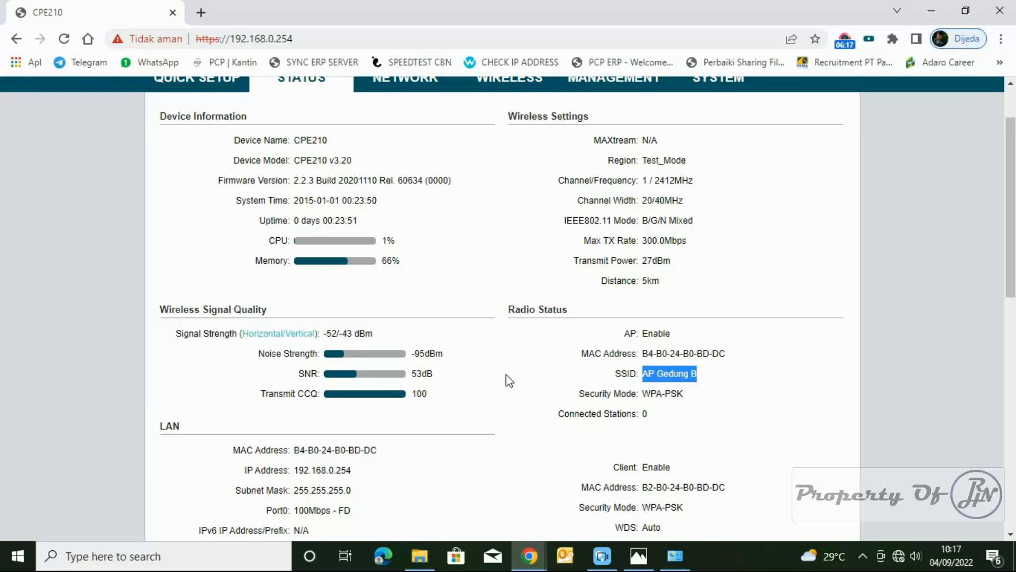
scroll(517, 386, "up", 2)
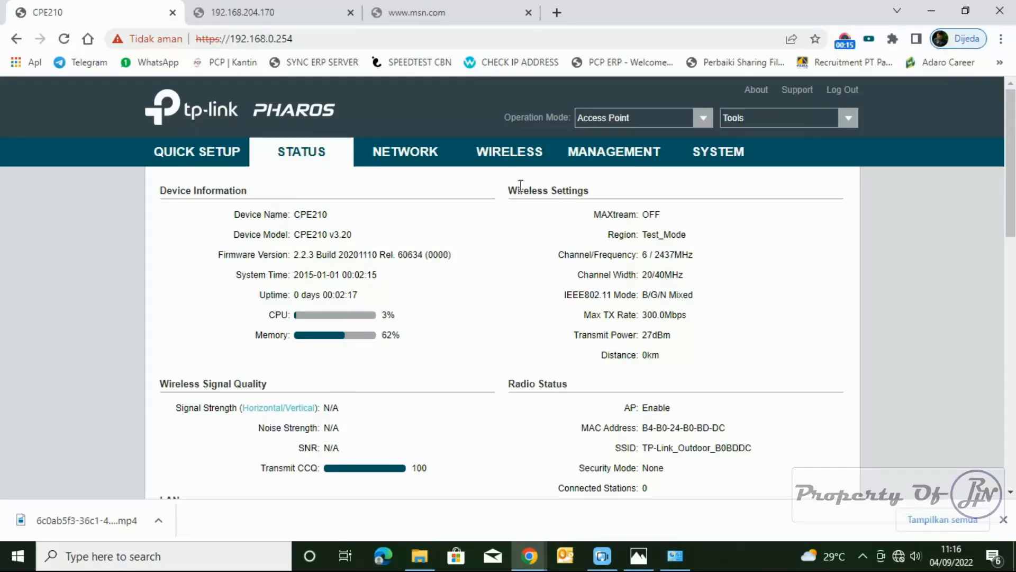
Switch the operation mode to Repeater, confirm the mode change and save it.
left_click(703, 119)
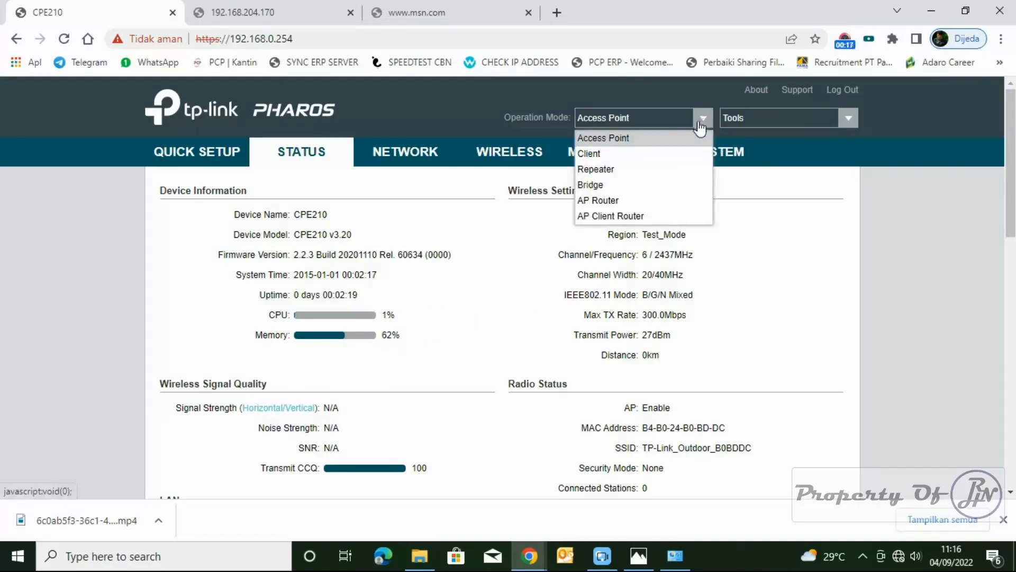
left_click(617, 169)
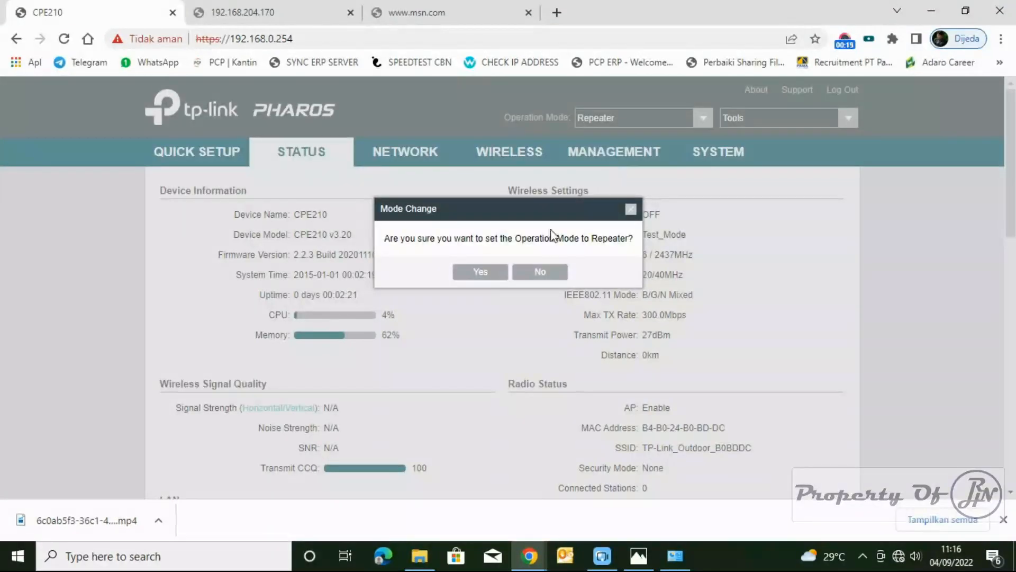
left_click(481, 273)
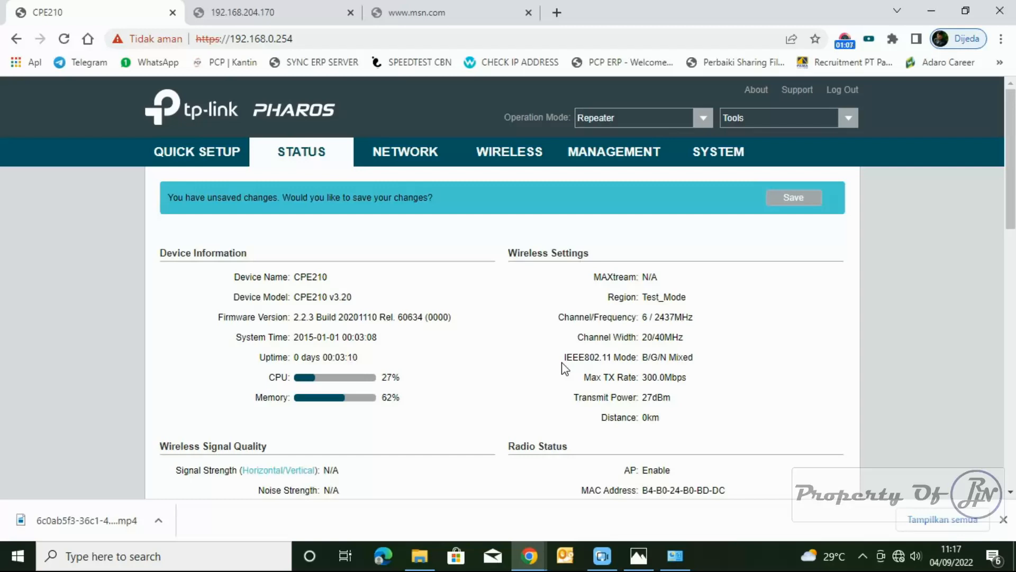
left_click(806, 201)
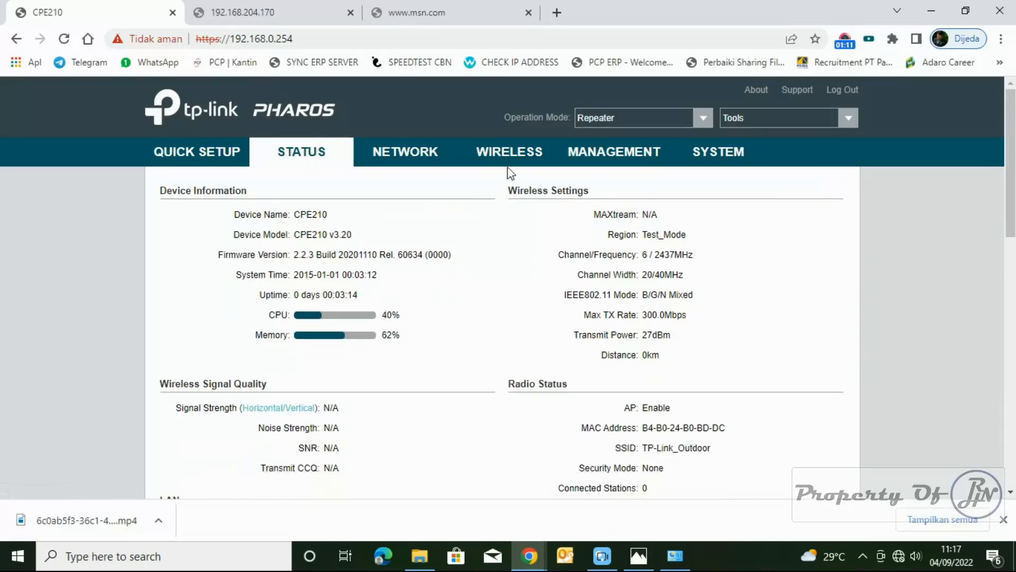
Survey the nearby access points for the wireless client and lock it to the AP Gedung B network.
left_click(511, 153)
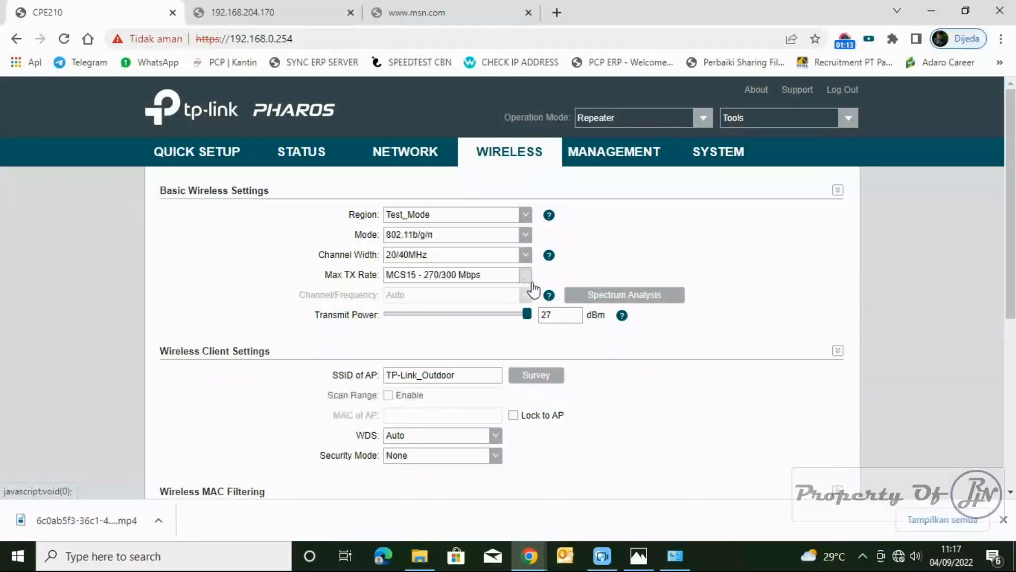
scroll(435, 363, "down", 2)
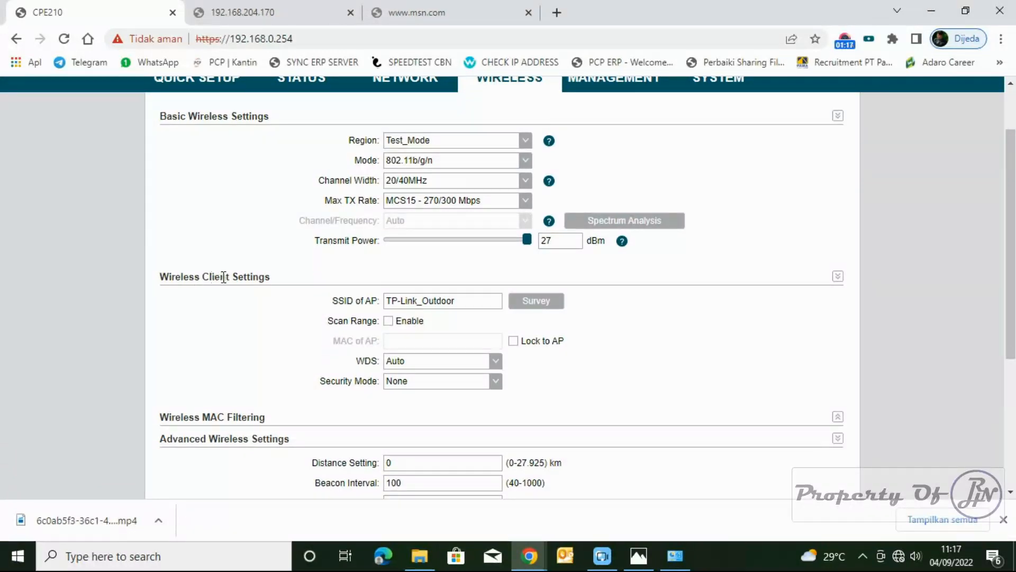
left_click(537, 306)
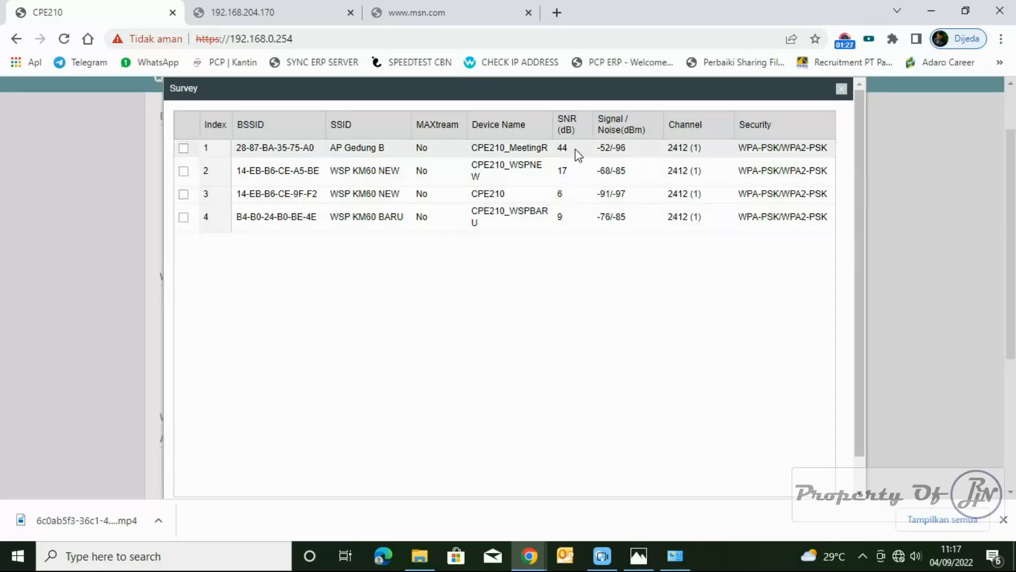
left_click(184, 150)
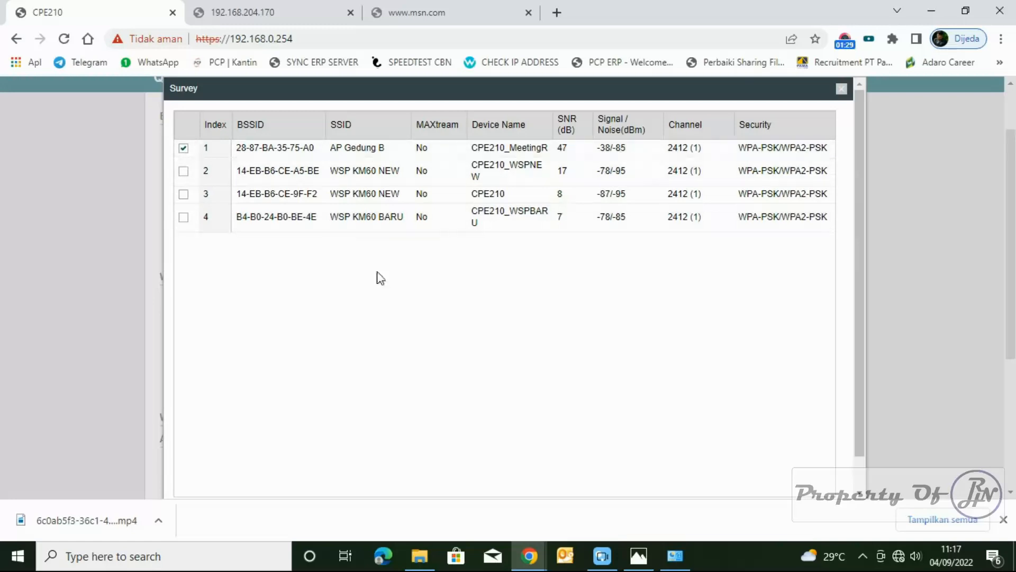
scroll(635, 415, "down", 1)
left_click(811, 474)
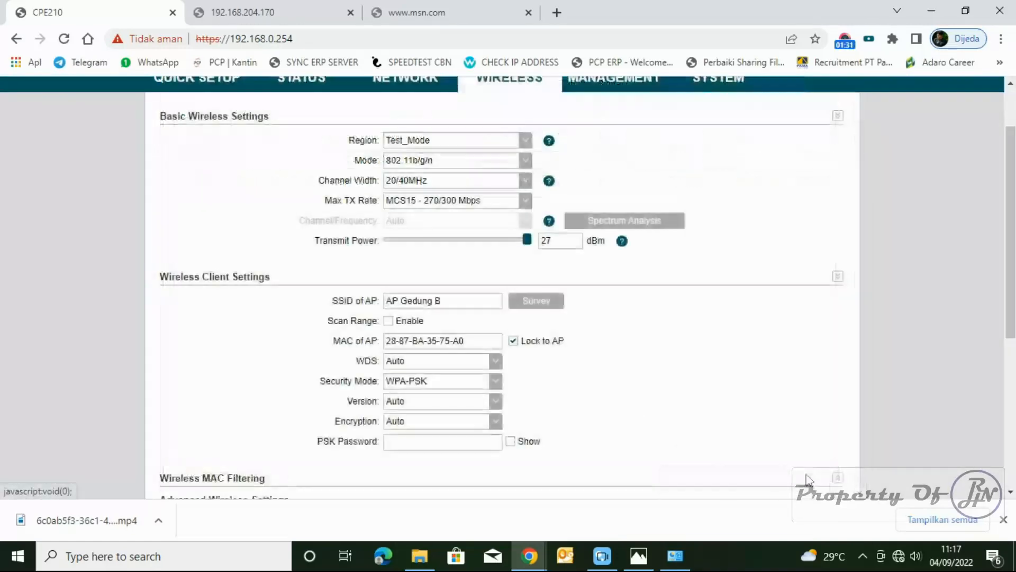
Enter the PSK password for the AP Gedung B network and set the Distance Setting to 5 km.
scroll(466, 392, "down", 1)
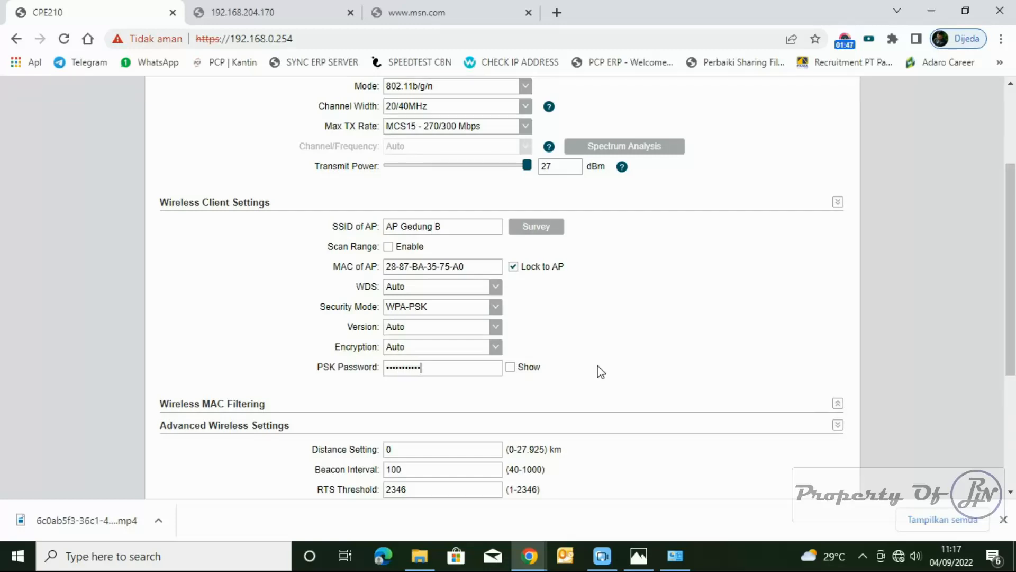
scroll(576, 394, "down", 4)
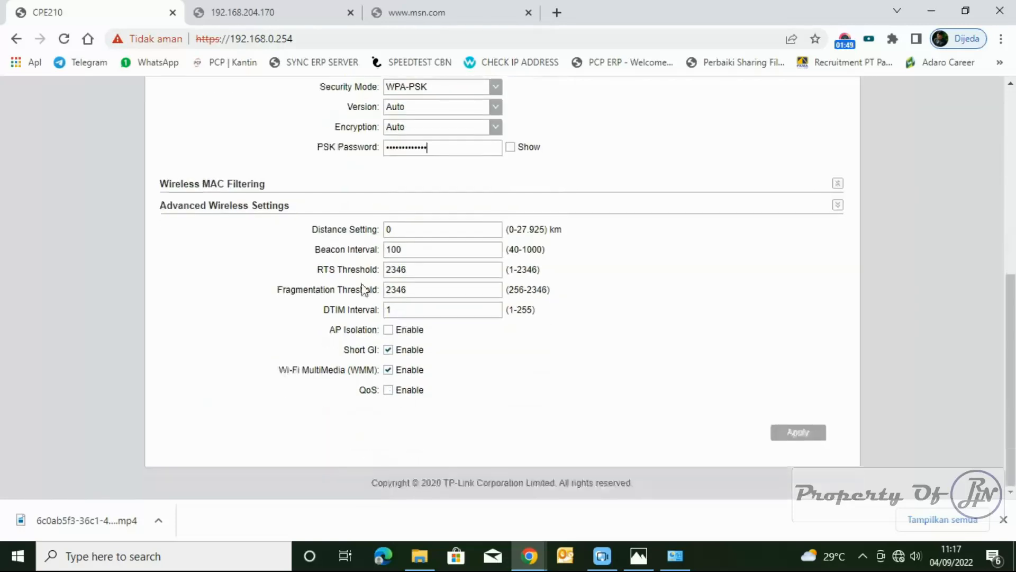
left_click_drag(405, 229, 363, 230)
type("5")
Review the repeater's wireless client and advanced settings, apply them and save the changes.
scroll(658, 324, "up", 5)
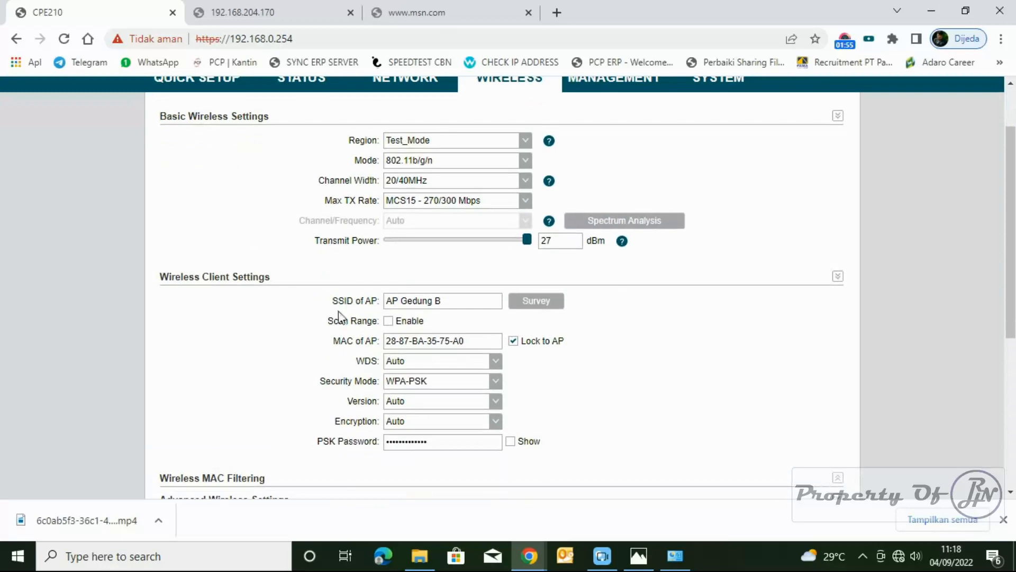
mouse_move(1012, 241)
left_mouse_down()
mouse_move(1011, 212)
mouse_move(1012, 230)
left_mouse_up()
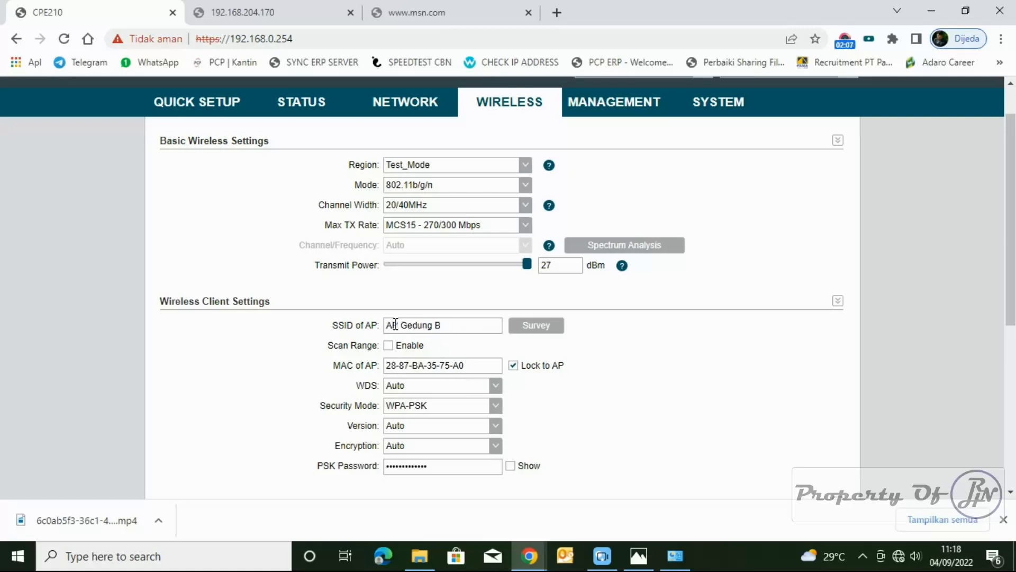
scroll(576, 367, "down", 2)
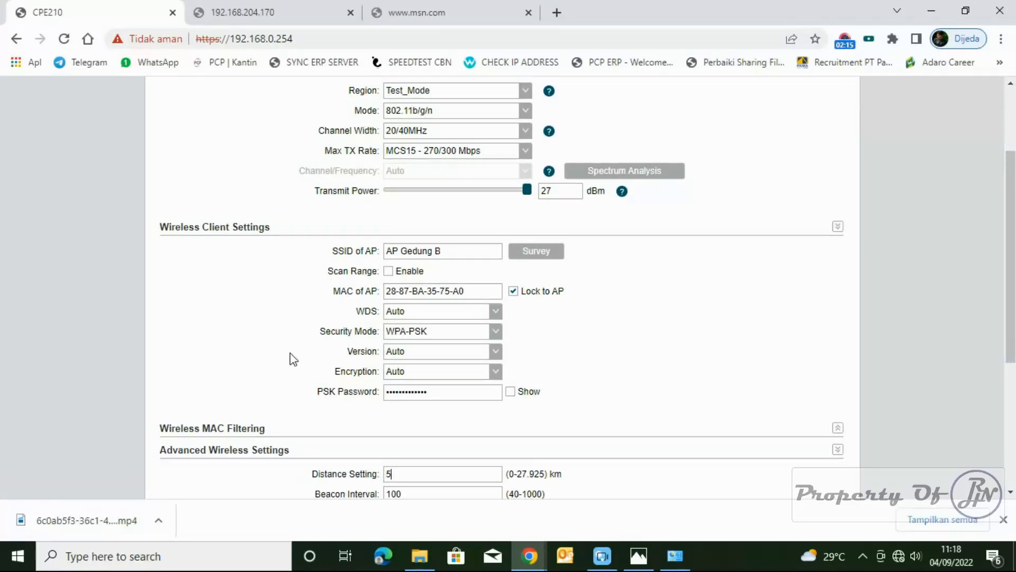
scroll(290, 355, "down", 5)
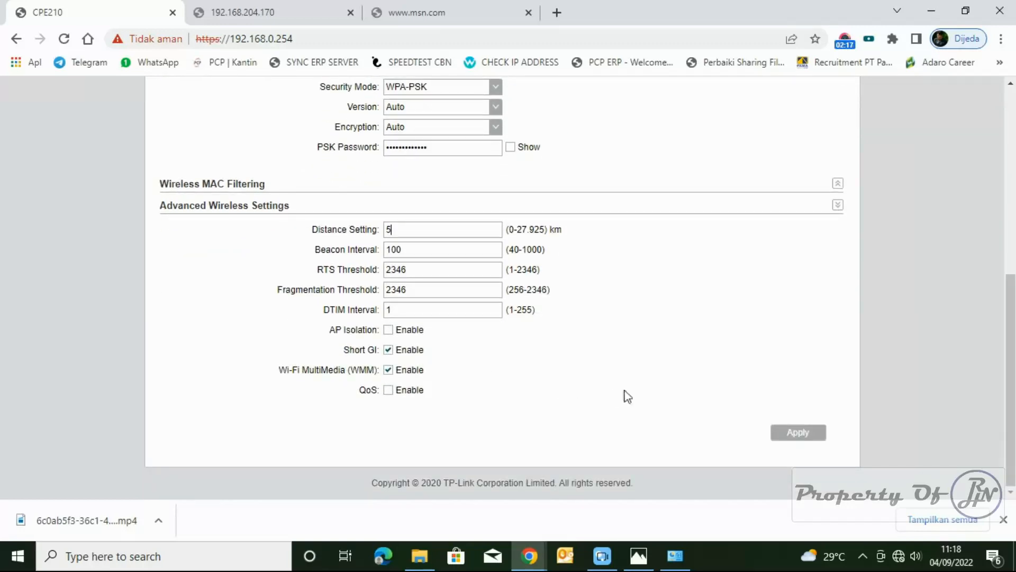
left_click(808, 432)
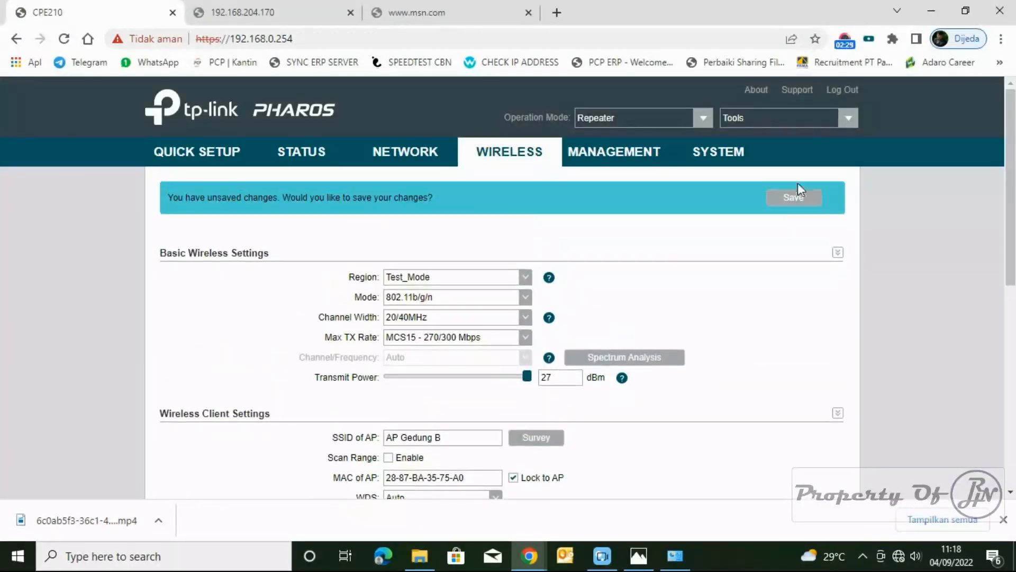
left_click(797, 203)
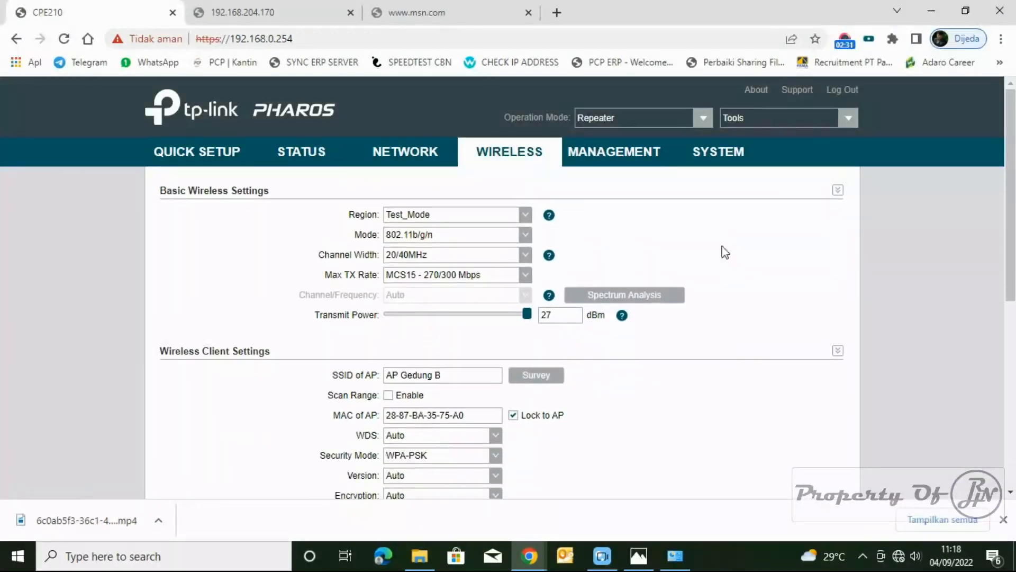
Check the saved repeater wireless settings and examine the device's radio status and wireless signal quality.
scroll(741, 297, "down", 7)
scroll(738, 296, "up", 7)
left_click(299, 158)
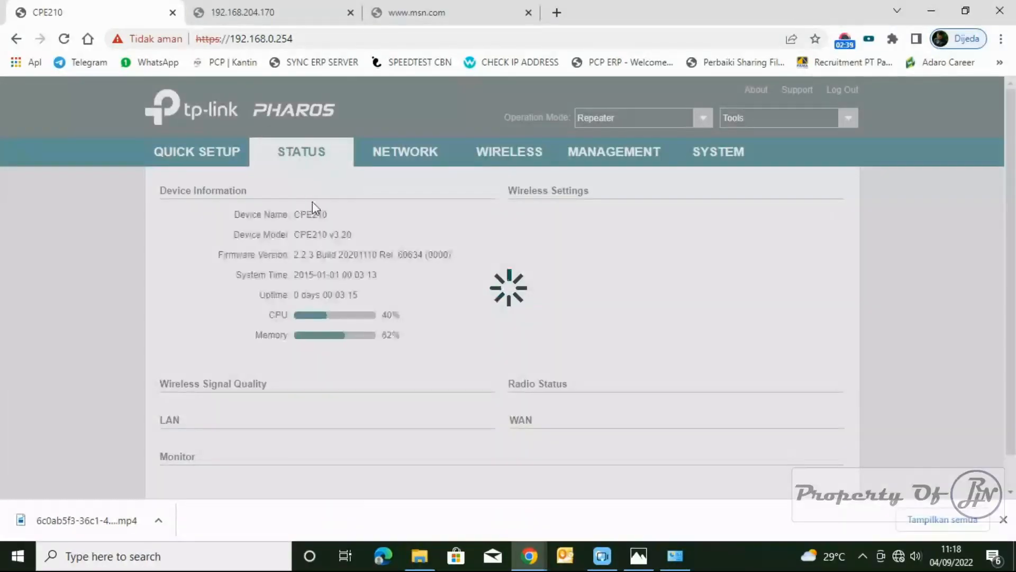
scroll(686, 357, "down", 2)
scroll(686, 356, "down", 1)
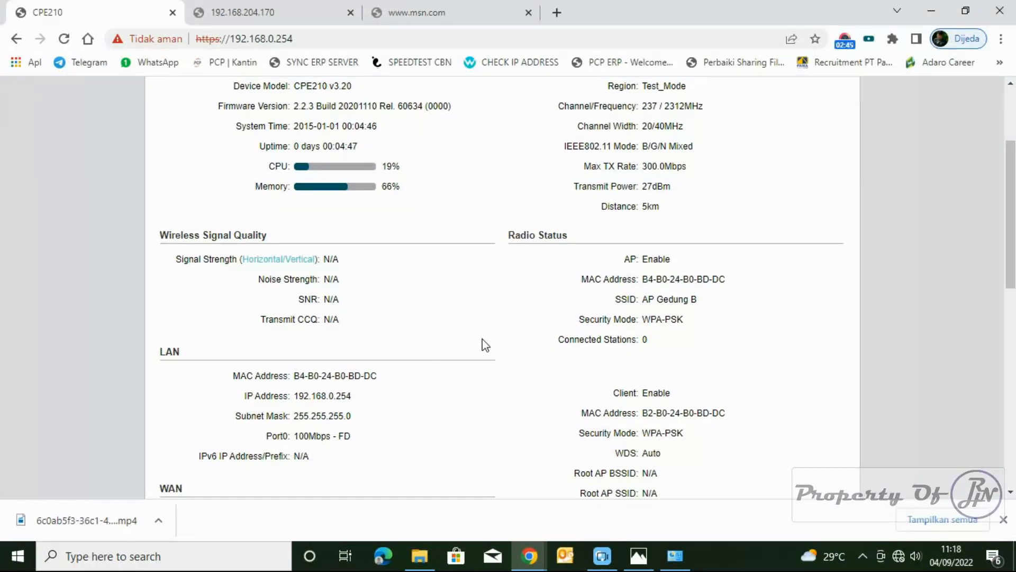
Examine the repeater's status page, from the client connection and WAN details to the throughput monitor and wireless signal quality.
scroll(576, 343, "down", 4)
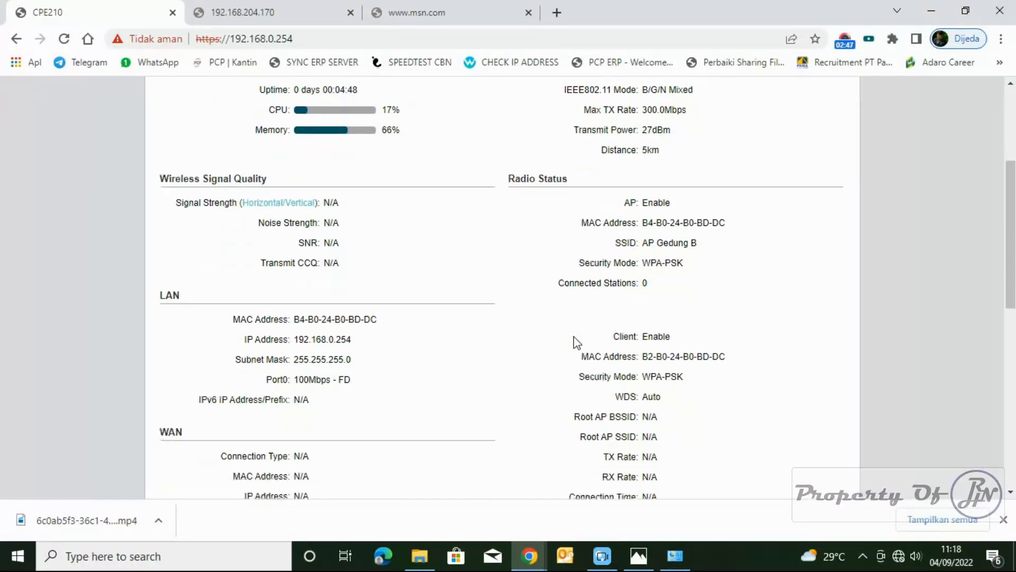
scroll(576, 343, "down", 1)
scroll(576, 343, "up", 5)
scroll(576, 343, "up", 3)
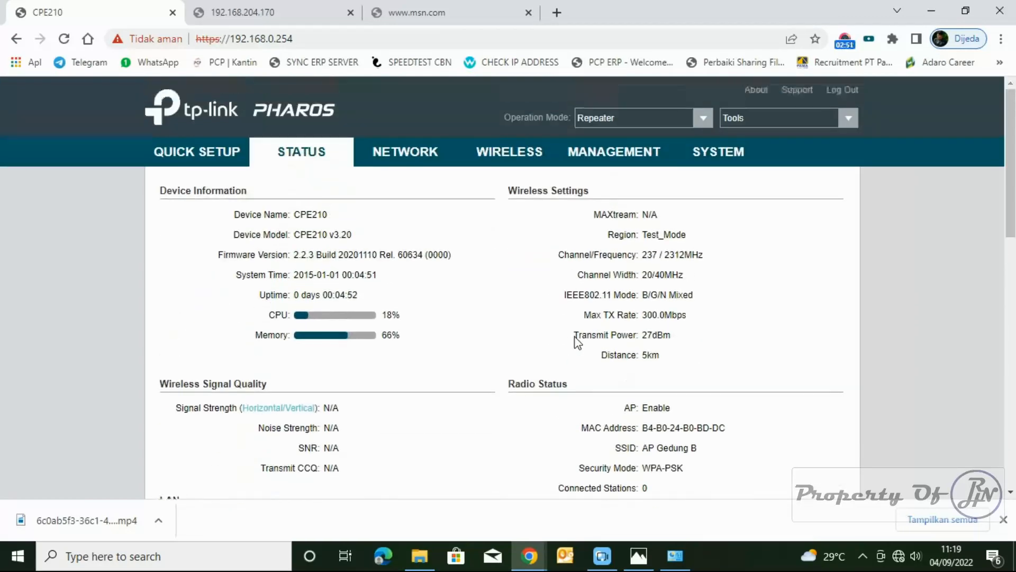
scroll(607, 339, "down", 6)
scroll(607, 338, "down", 5)
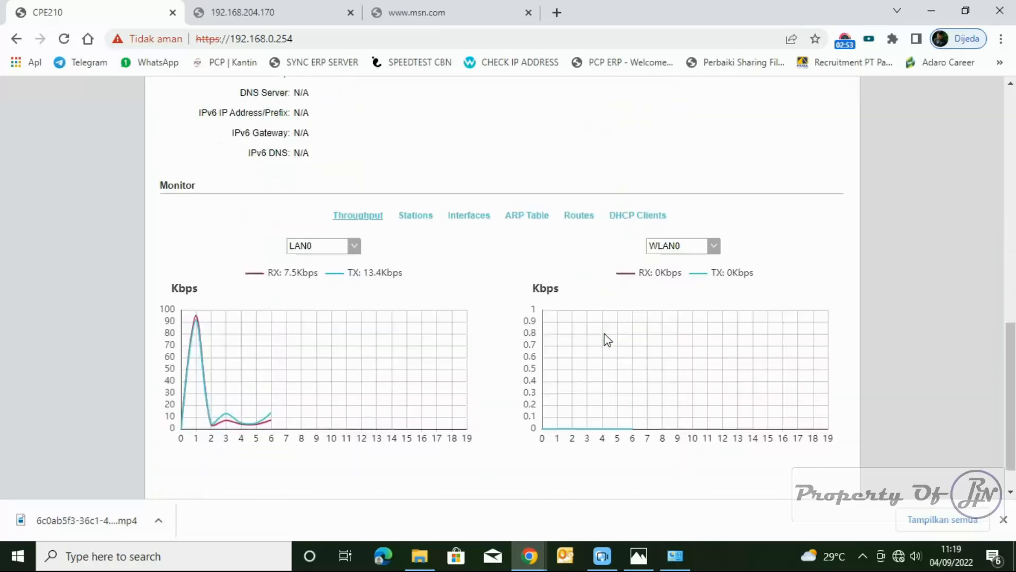
scroll(607, 338, "up", 10)
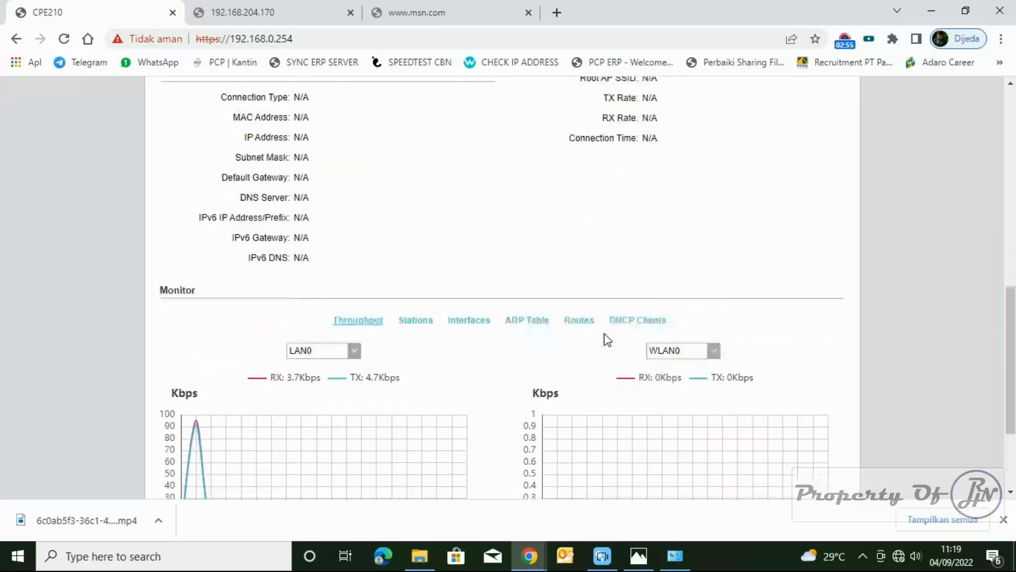
scroll(604, 339, "up", 2)
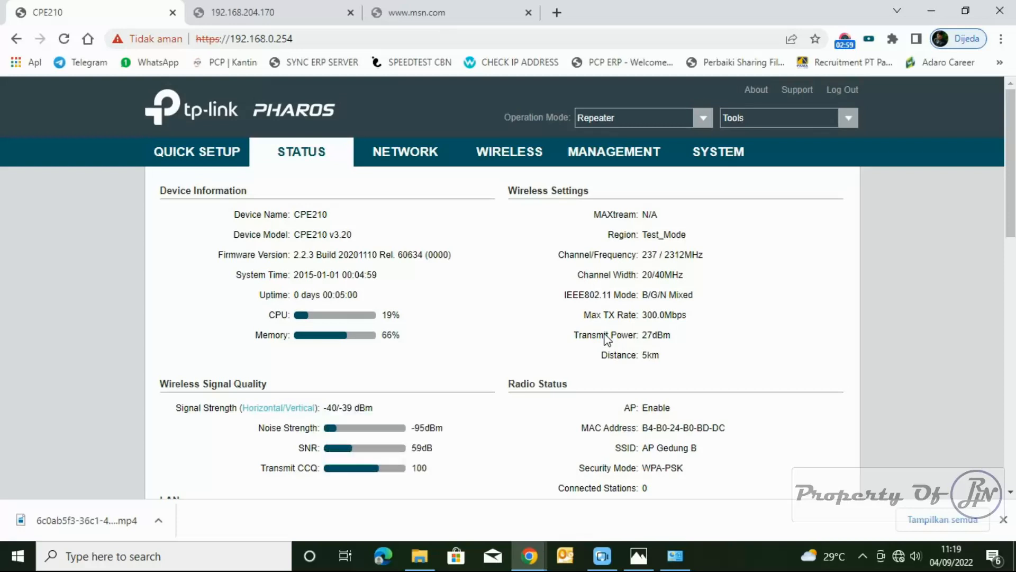
Check the broadcast SSID in the radio status and compare it with the root AP details of the client connection.
scroll(607, 339, "down", 1)
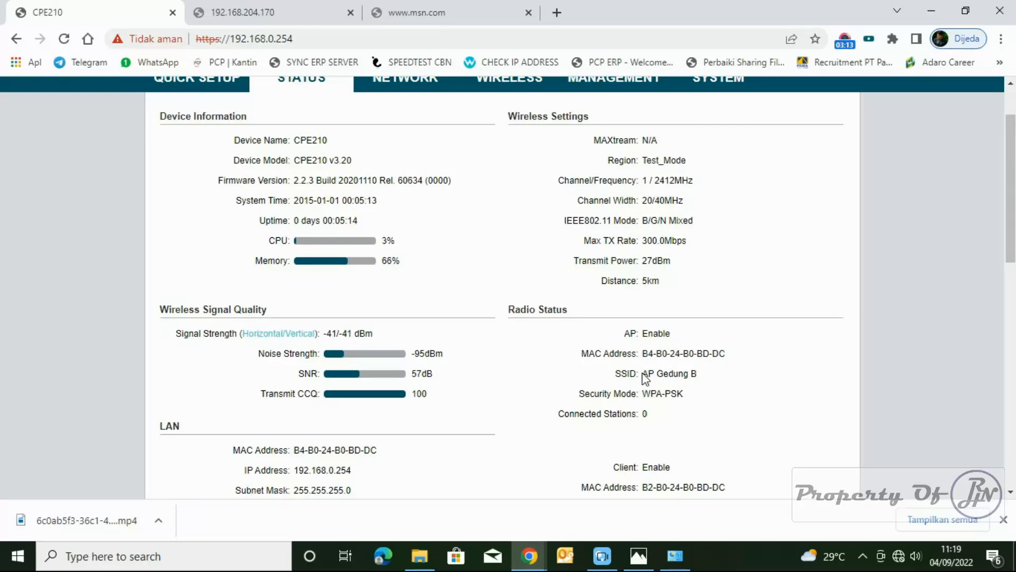
left_click_drag(645, 373, 698, 374)
left_click(598, 298)
left_click_drag(645, 373, 706, 381)
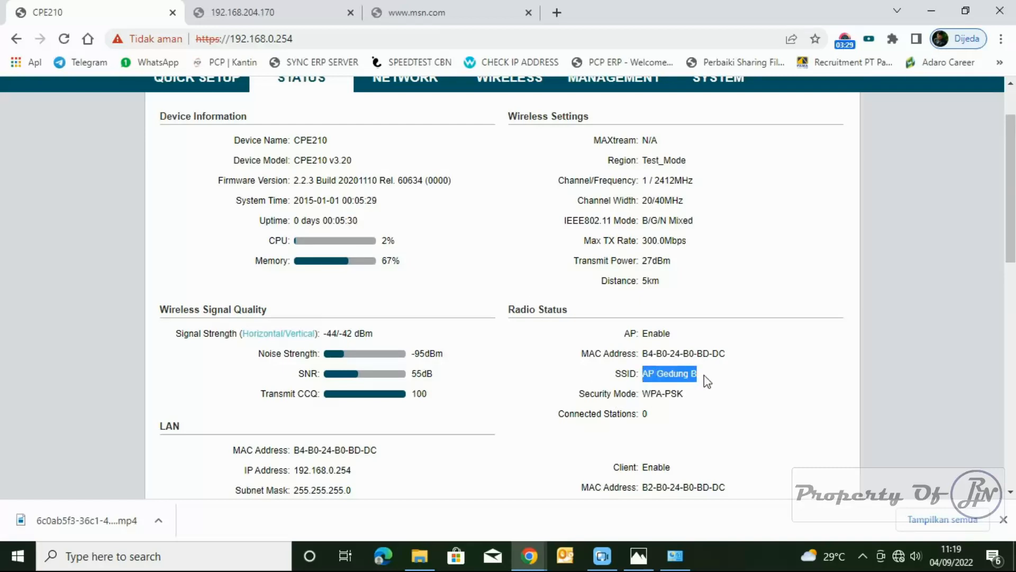
scroll(677, 330, "down", 4)
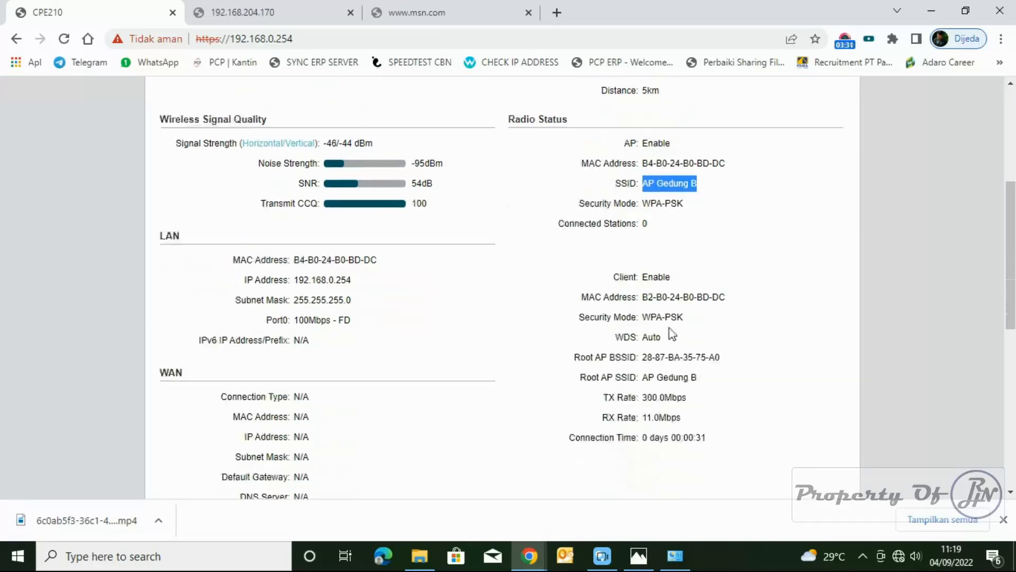
scroll(671, 336, "up", 1)
scroll(673, 336, "up", 5)
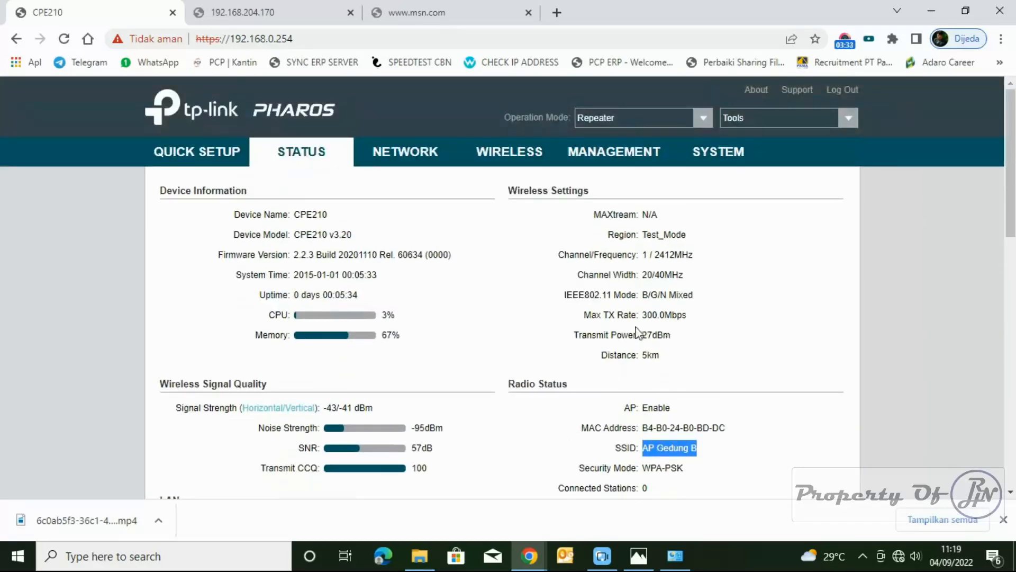